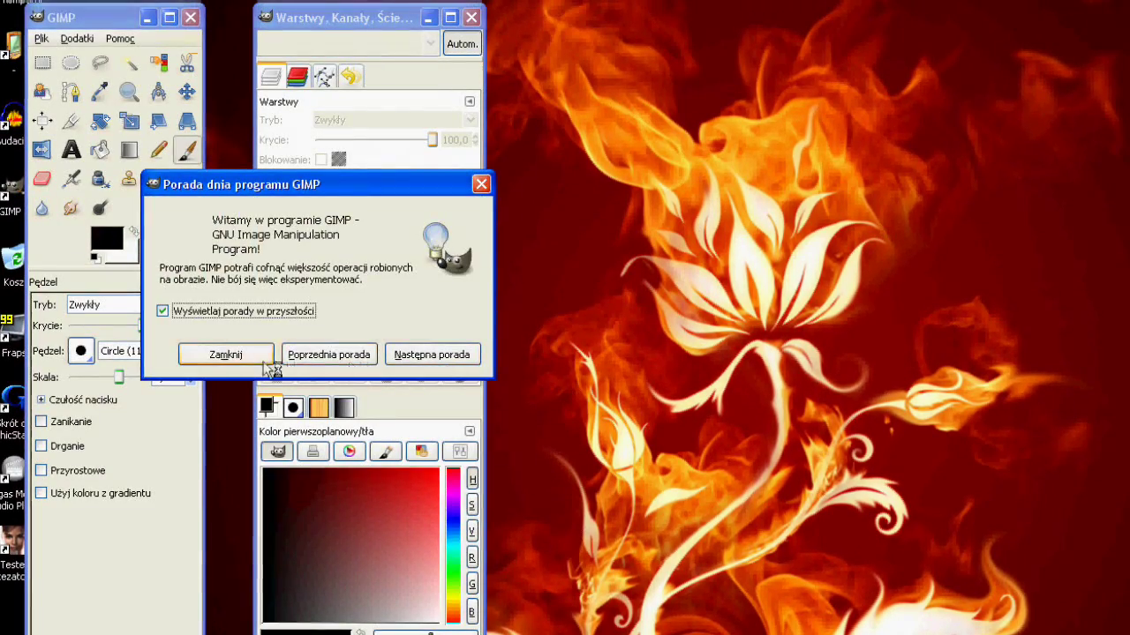
- Dismiss GIMP's tip of the day dialog once the program has loaded
click(225, 355)
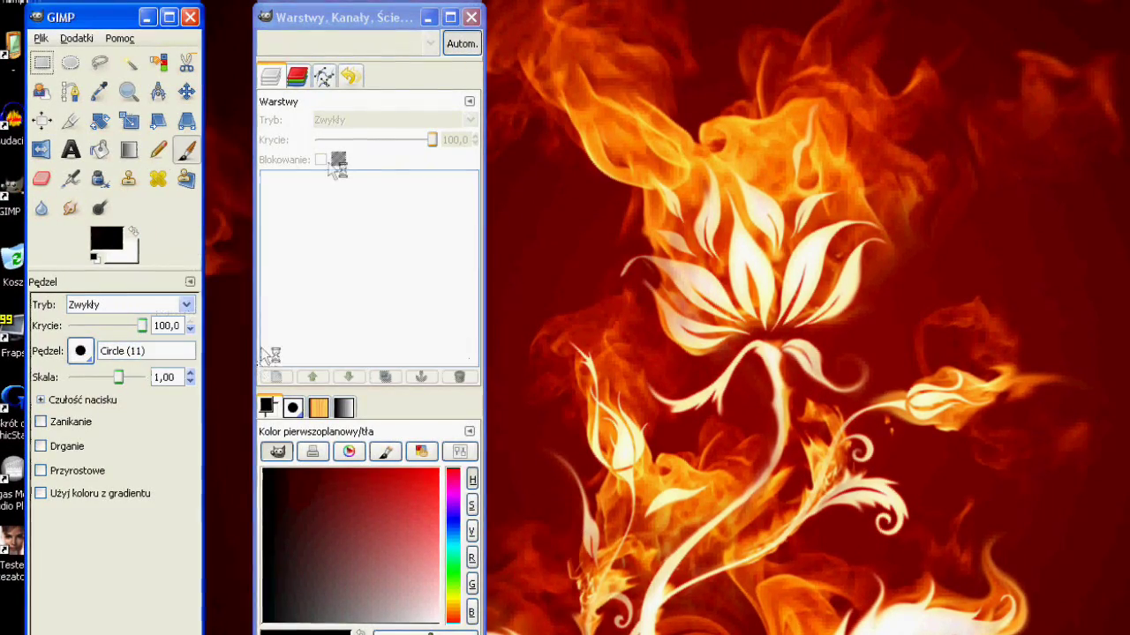
- Create a new image 100 pixels wide and 100 pixels high
drag(381, 24, 1024, 23)
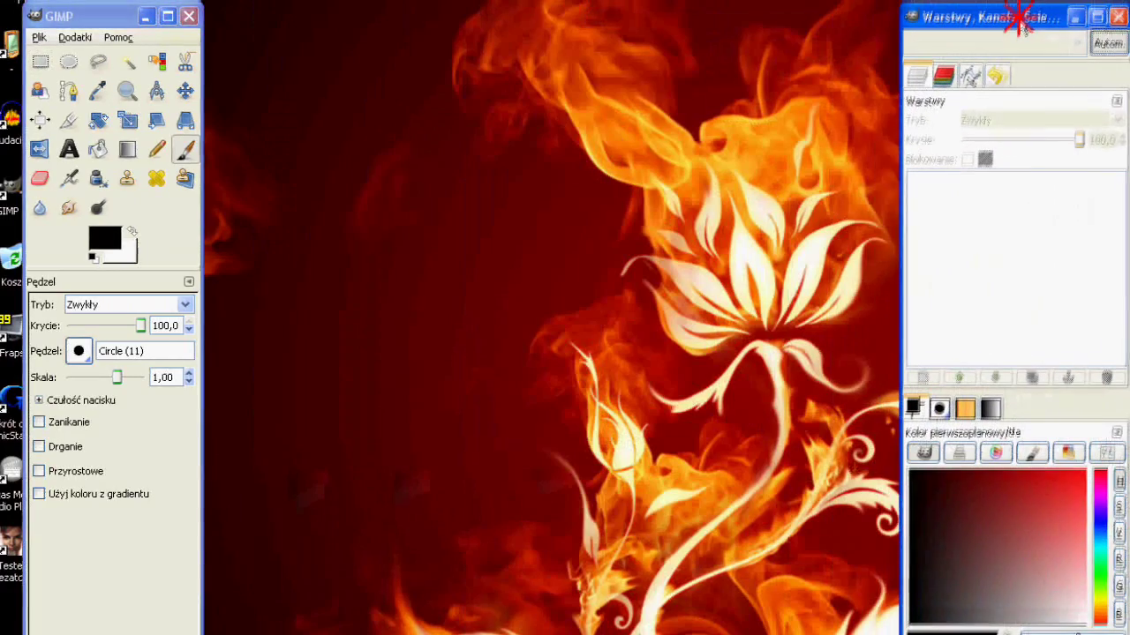
click(38, 37)
click(49, 69)
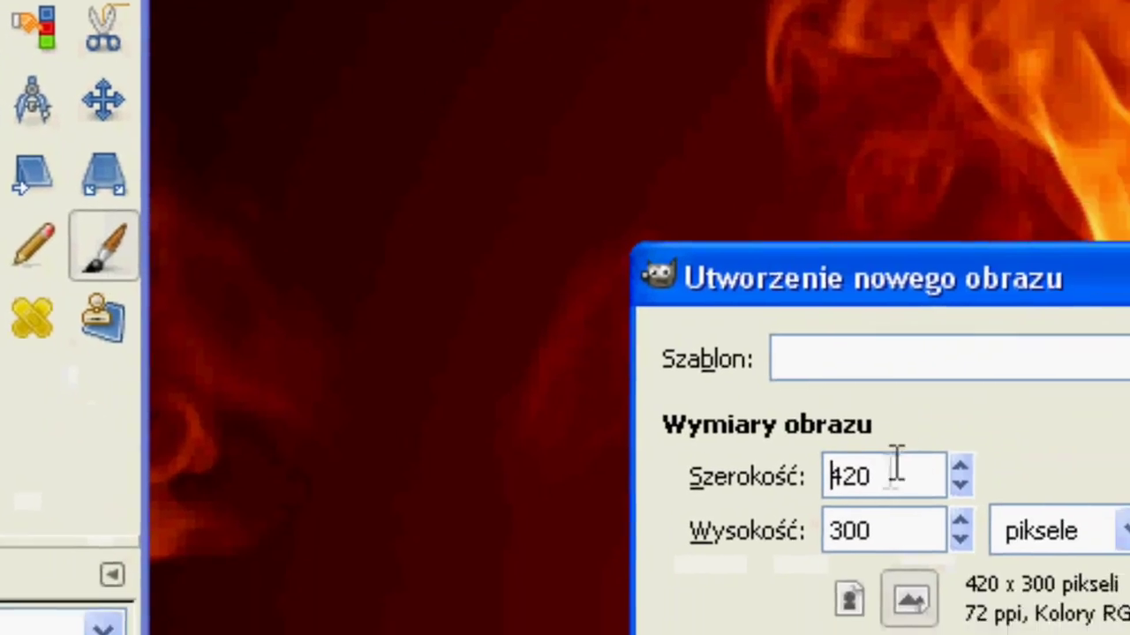
double_click(895, 467)
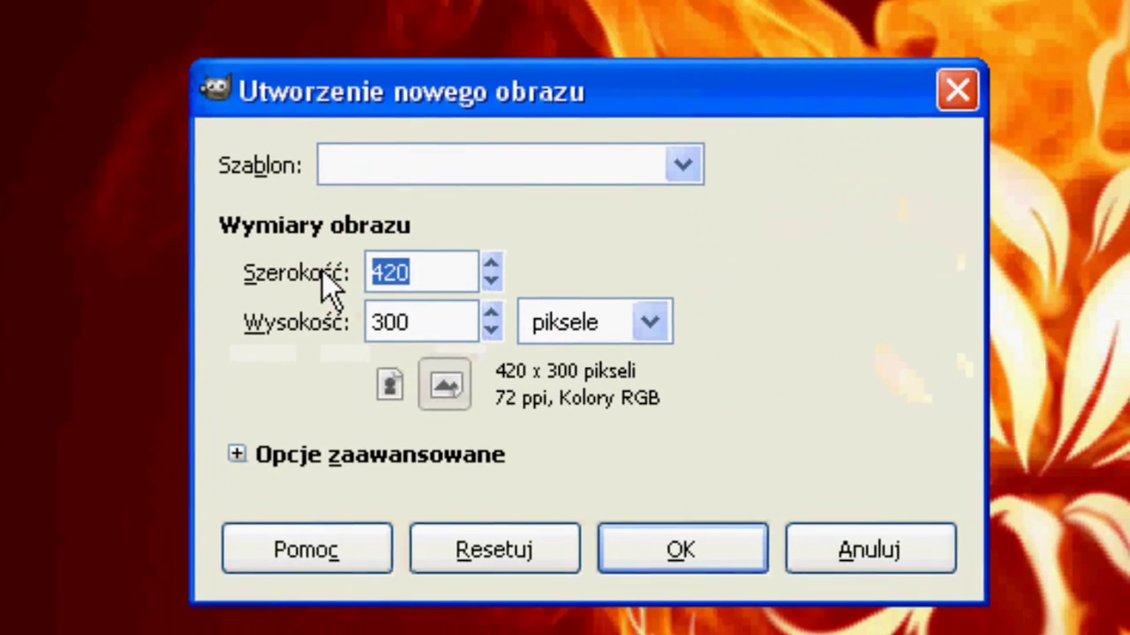
text(100)
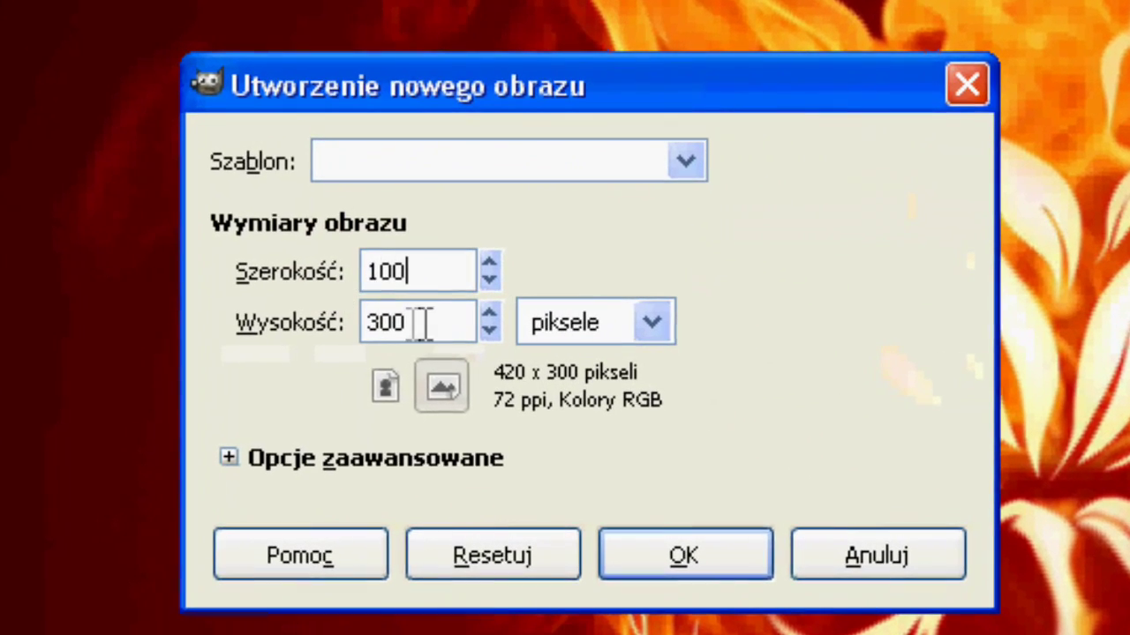
click(421, 323)
double_click(422, 323)
text(100)
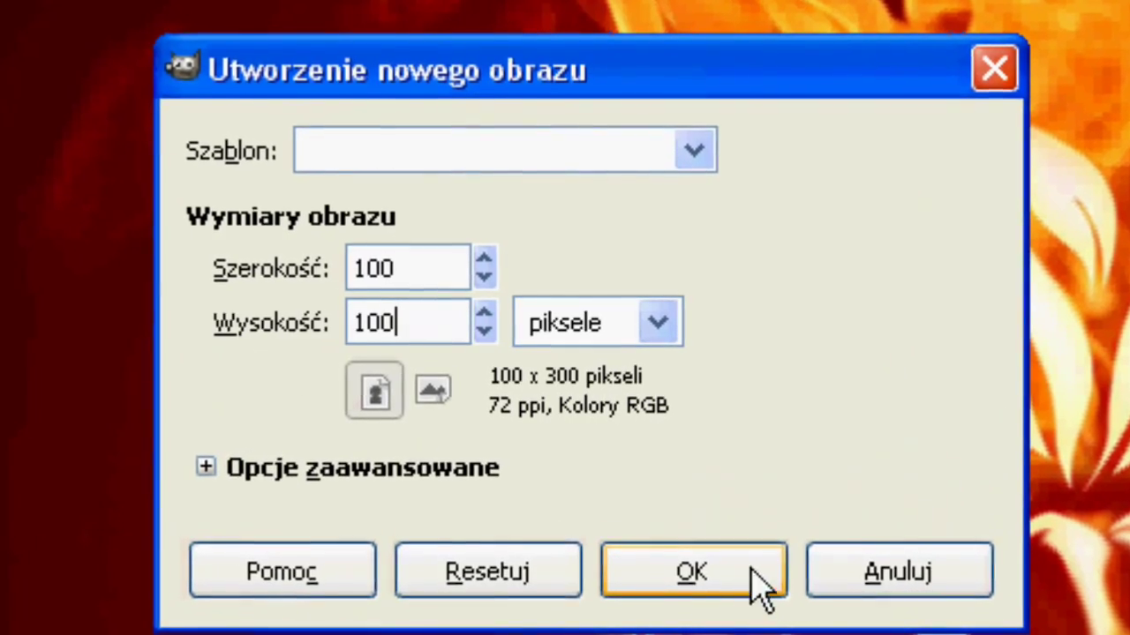
click(750, 578)
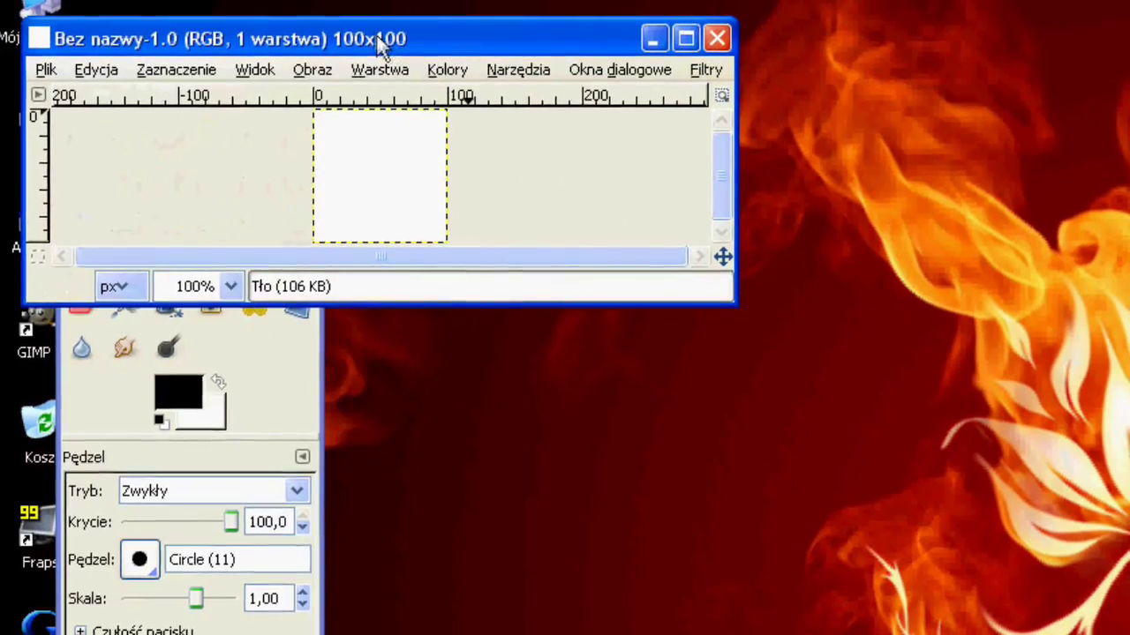
- View the new image at 200% zoom in an enlarged window, with the Gradient tool active
drag(370, 37, 820, 335)
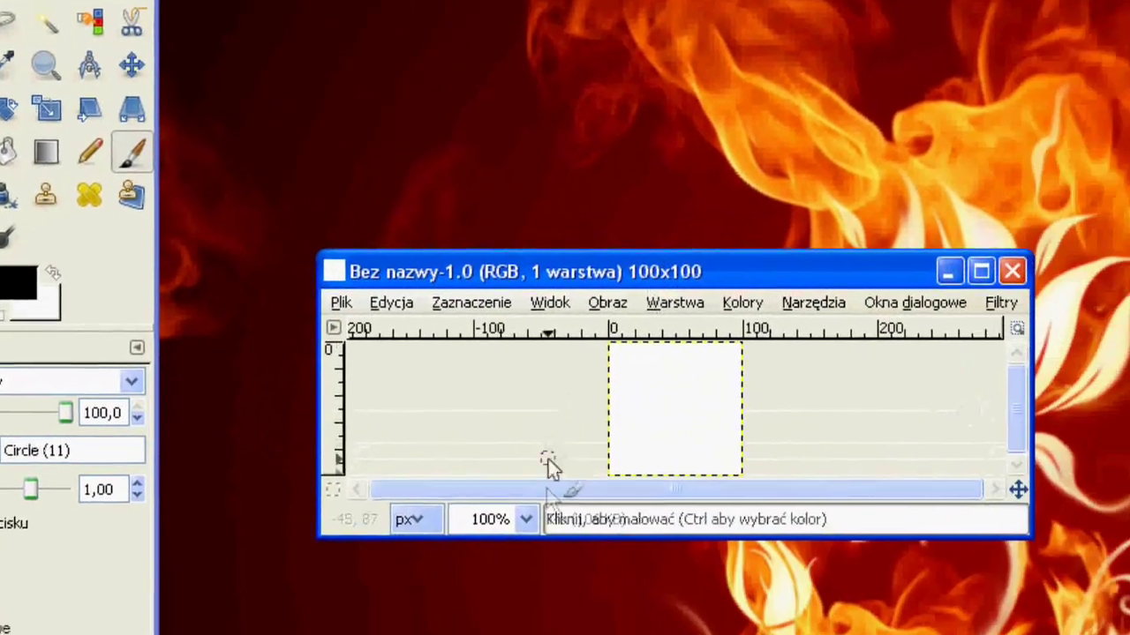
click(525, 519)
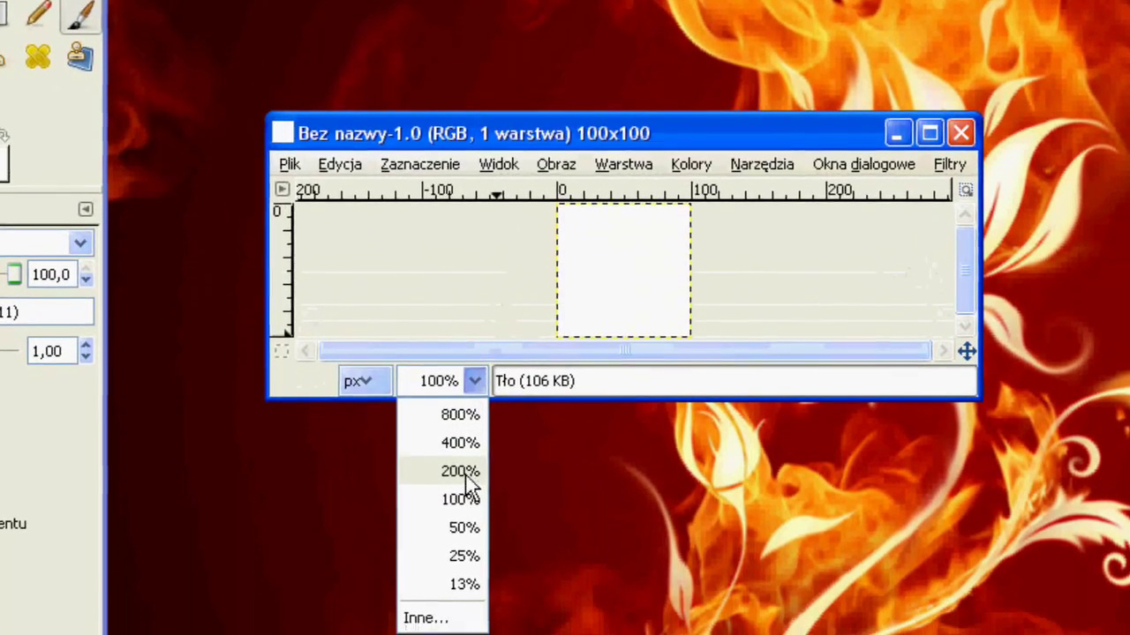
click(465, 477)
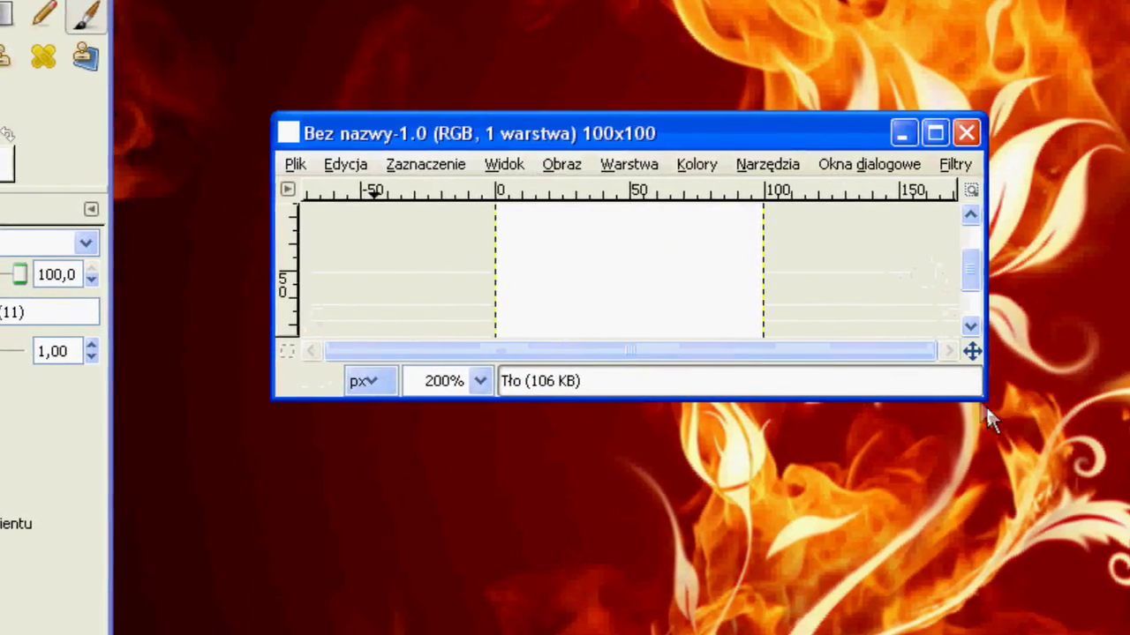
drag(986, 398, 1046, 628)
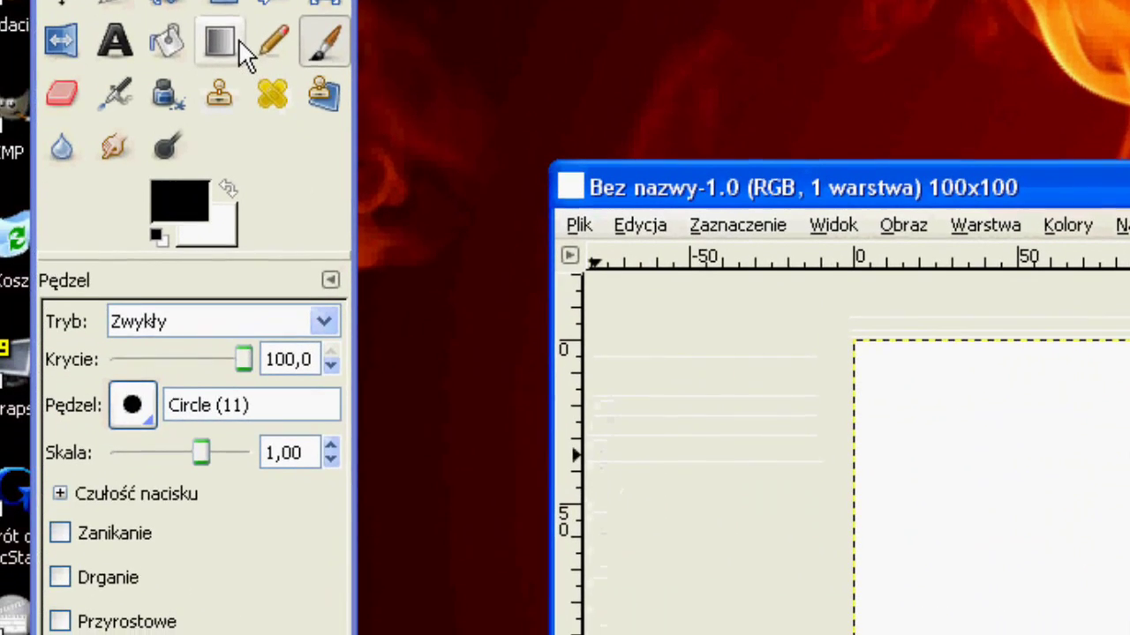
click(238, 25)
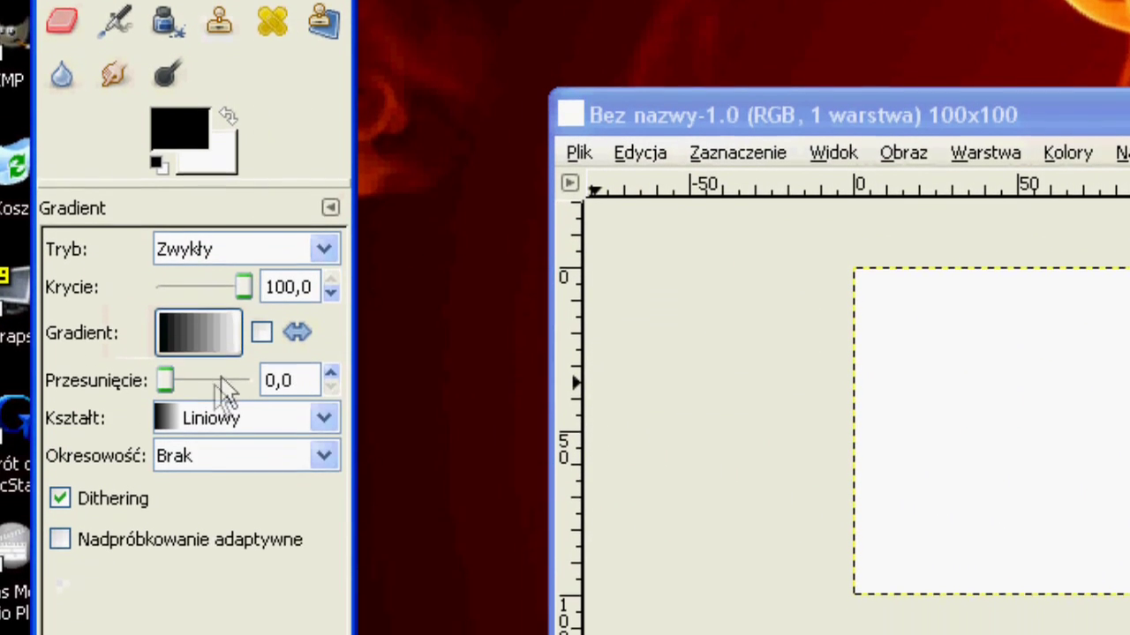
- Choose the German flag smooth gradient
click(215, 309)
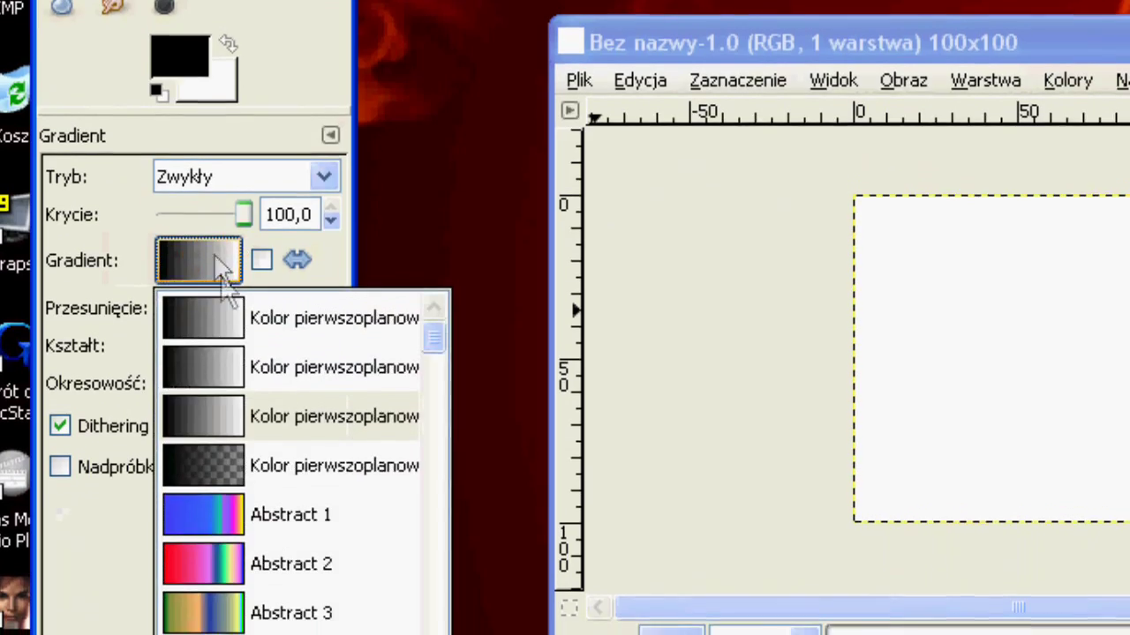
drag(430, 318, 428, 501)
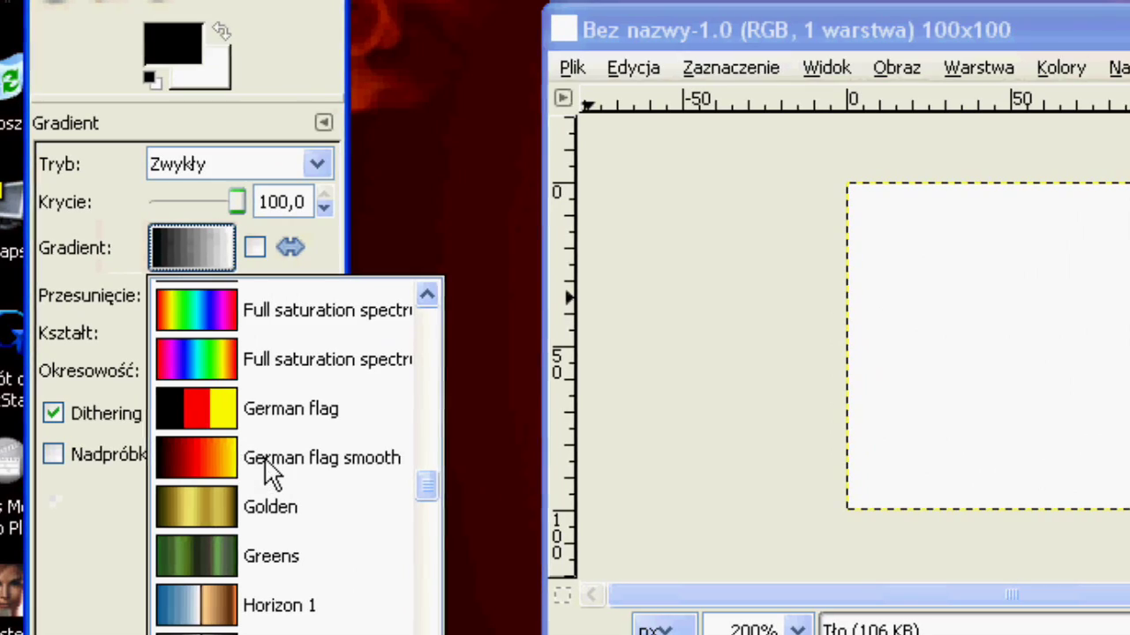
click(241, 473)
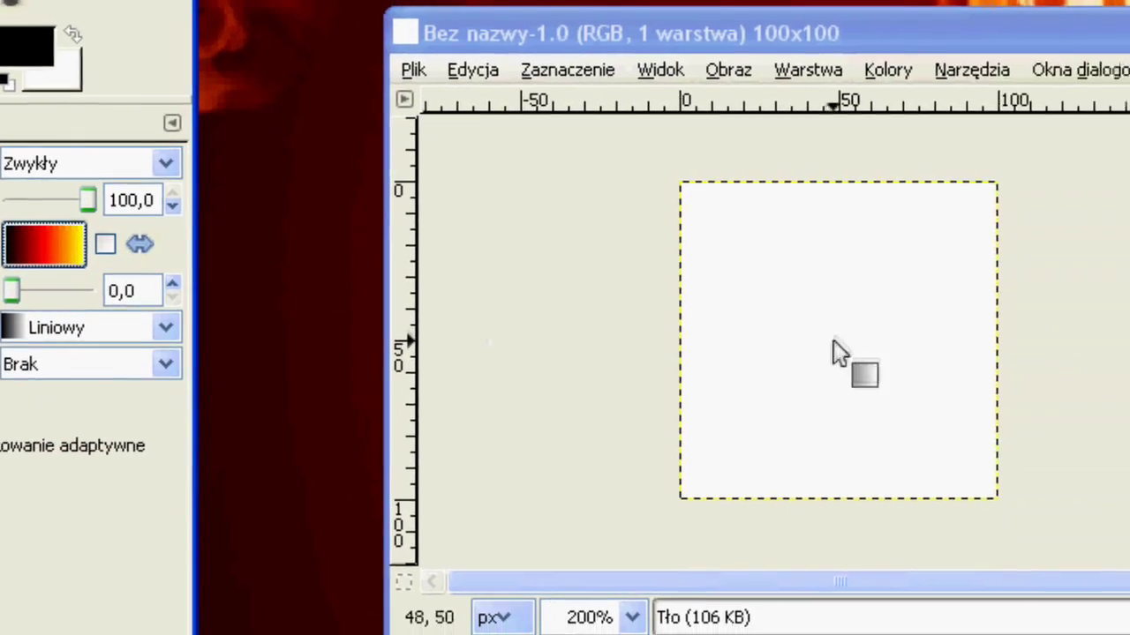
- Draw the gradient from the canvas centre downward, undoing the first attempt
drag(646, 339, 642, 418)
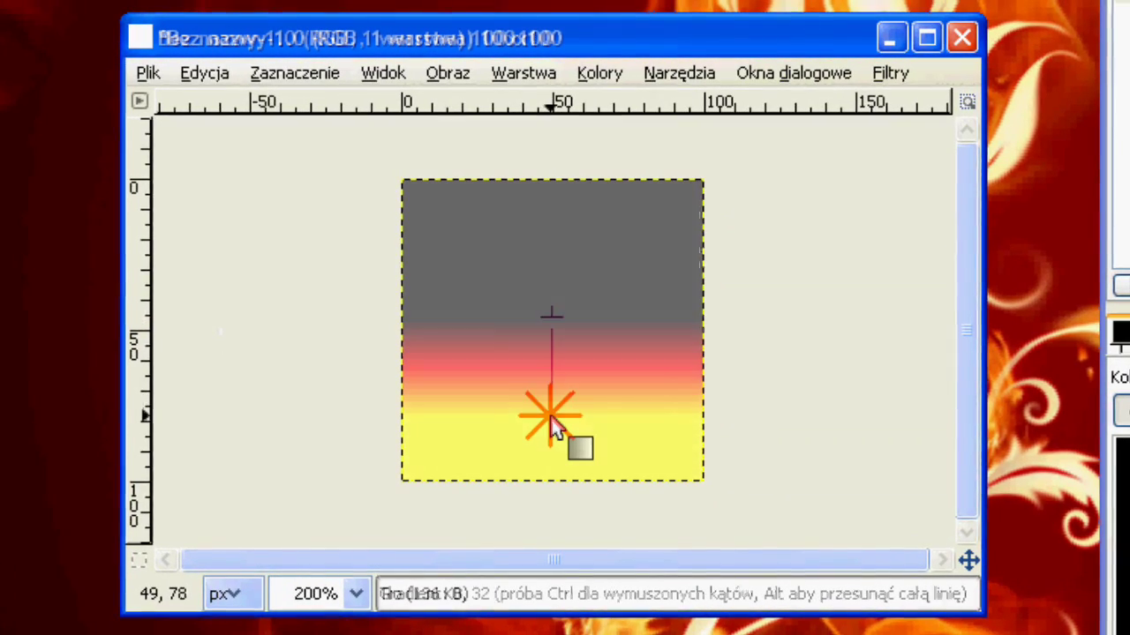
click(208, 74)
click(218, 107)
drag(553, 363, 555, 434)
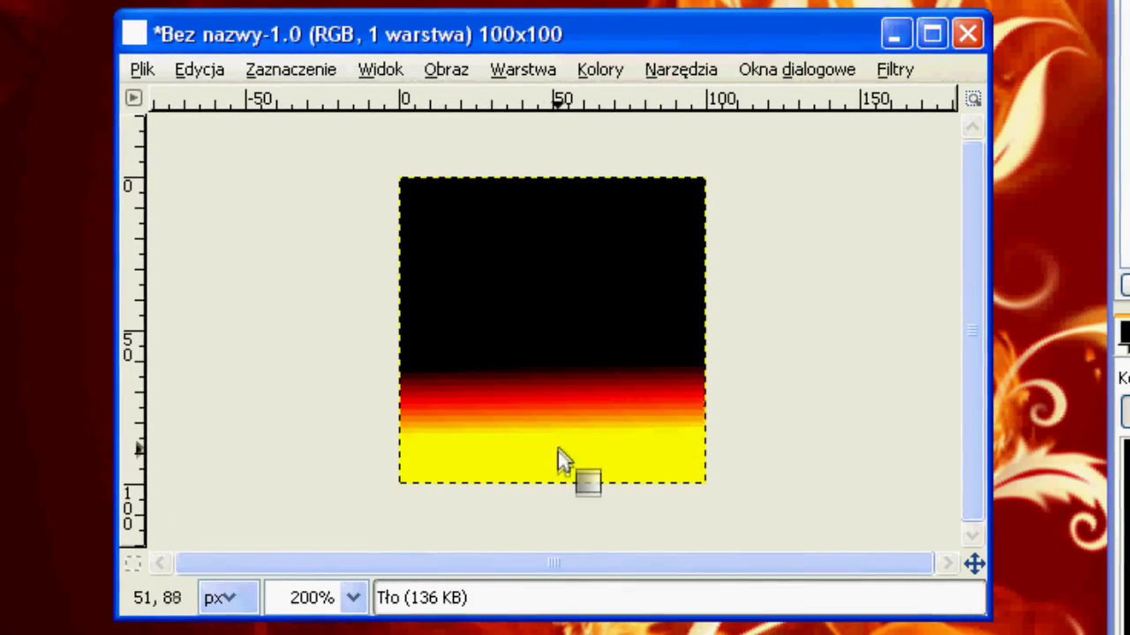
click(895, 68)
mouse_move(342, 276)
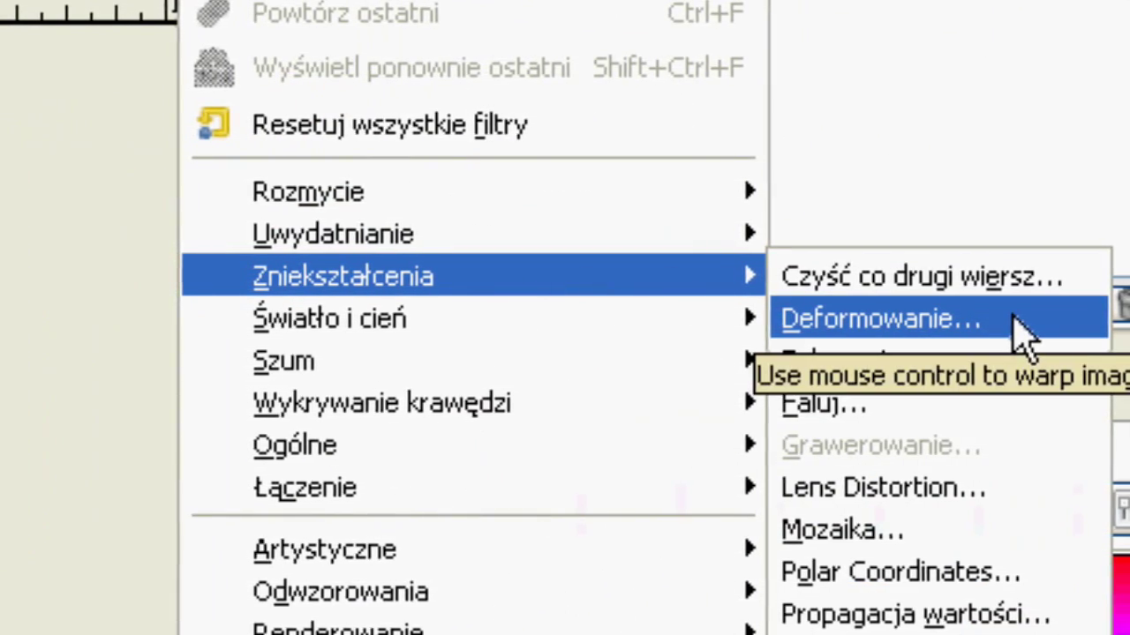
- In the IWarp preview, push the red-yellow band up into several tall flame peaks
click(970, 317)
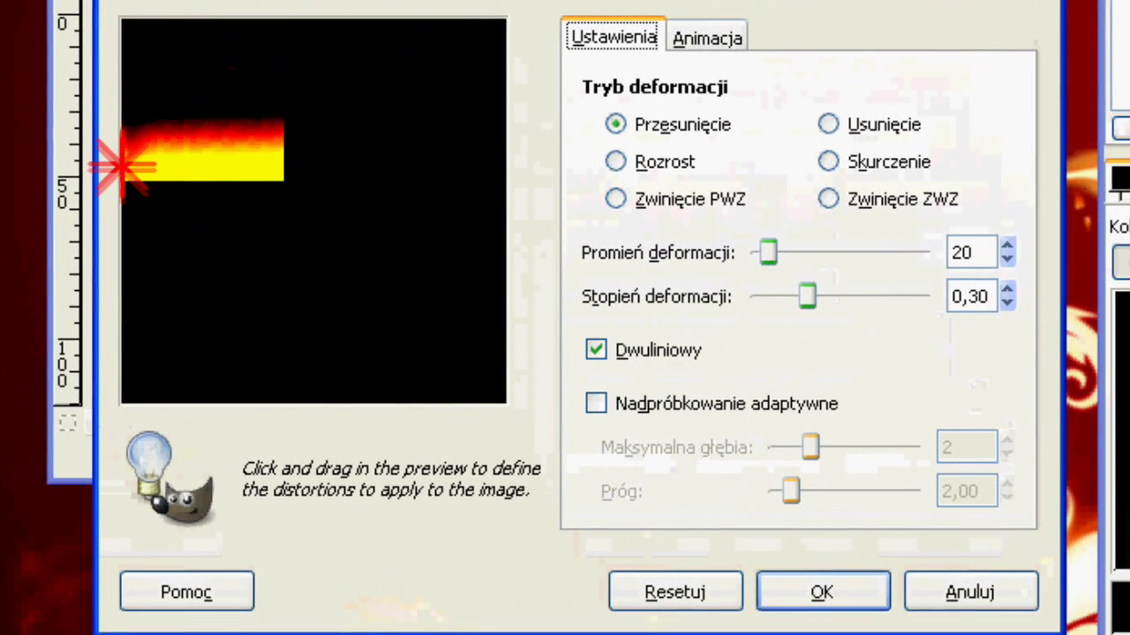
drag(144, 161, 139, 79)
mouse_move(143, 144)
mouse_down()
mouse_move(148, 84)
mouse_move(165, 161)
mouse_move(182, 159)
mouse_up()
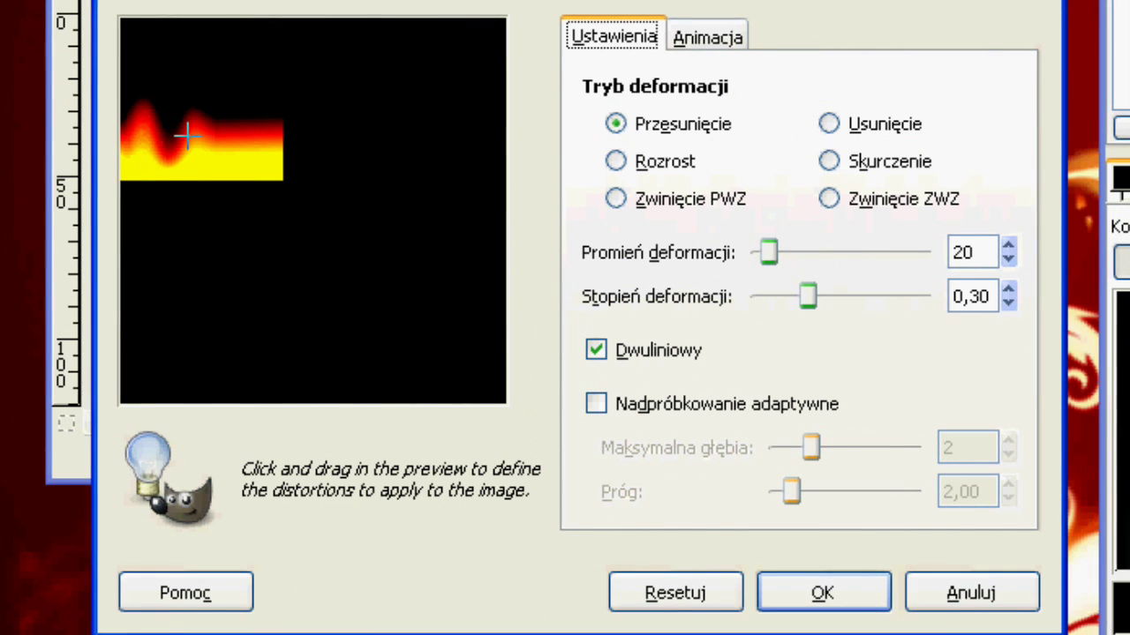
drag(212, 93, 212, 157)
mouse_move(216, 112)
mouse_down()
mouse_move(216, 165)
mouse_move(224, 89)
mouse_up()
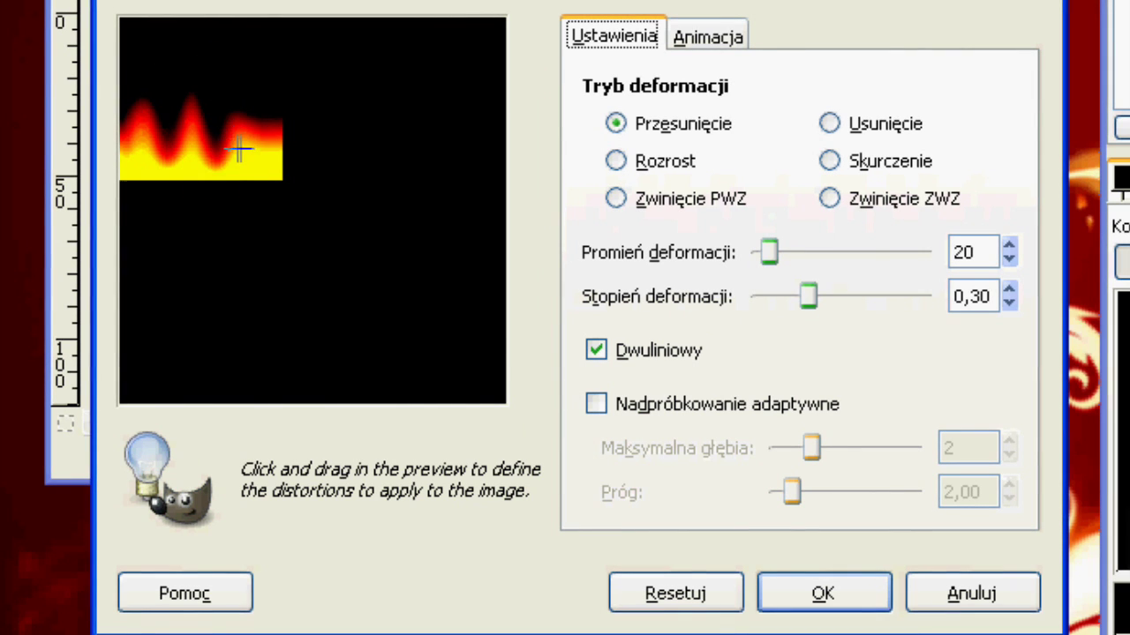
mouse_move(233, 133)
mouse_down()
mouse_move(253, 88)
mouse_move(251, 138)
mouse_move(271, 116)
mouse_up()
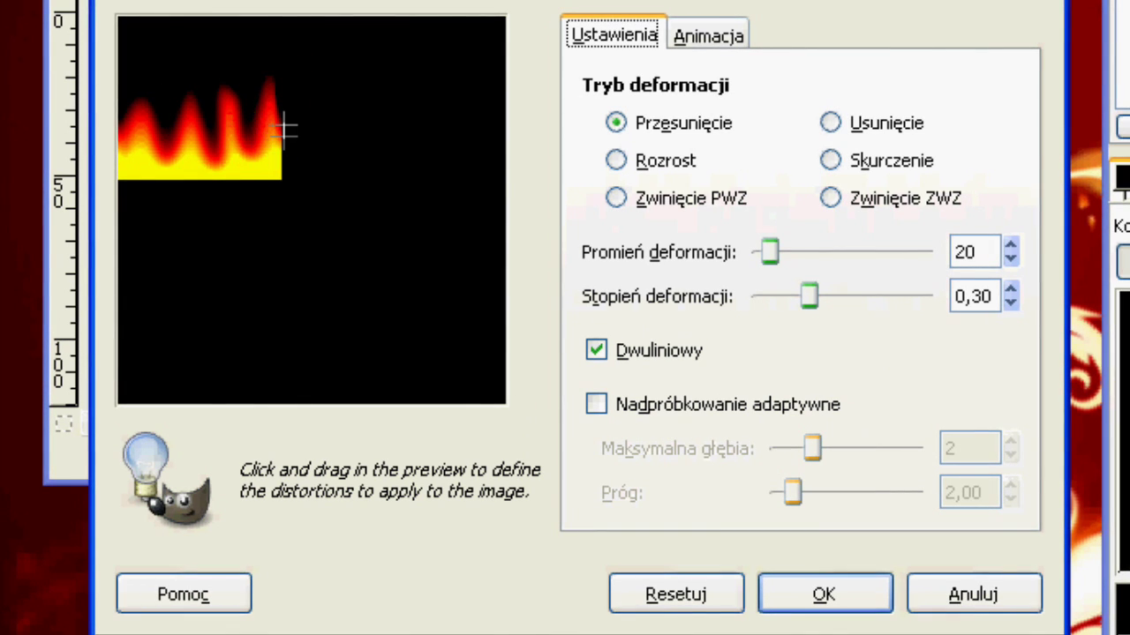
drag(281, 111, 281, 168)
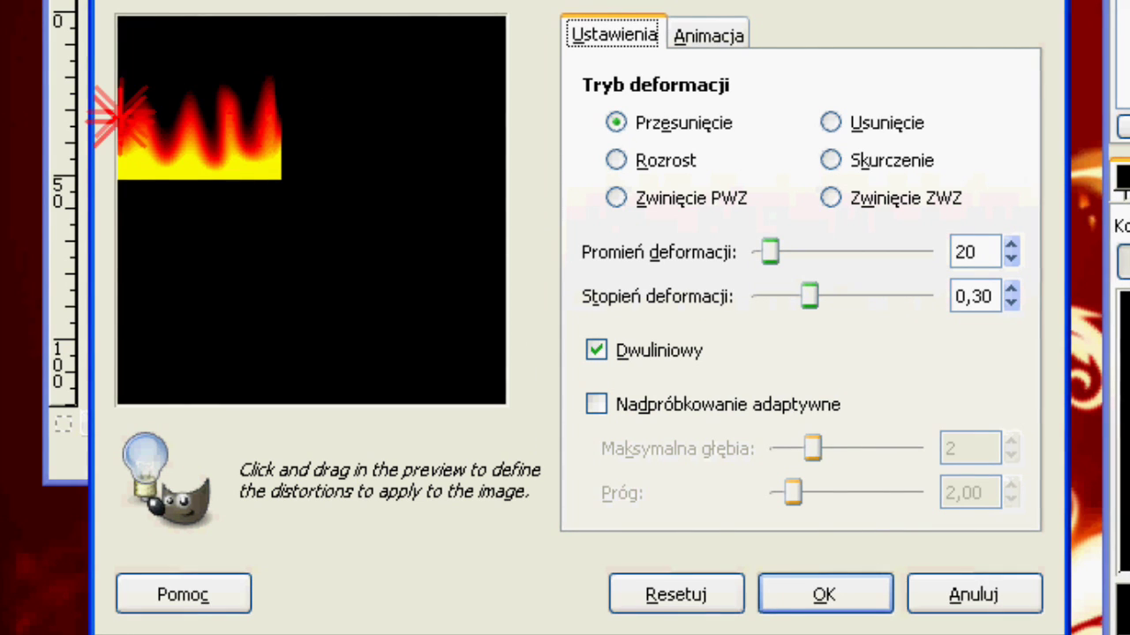
click(623, 198)
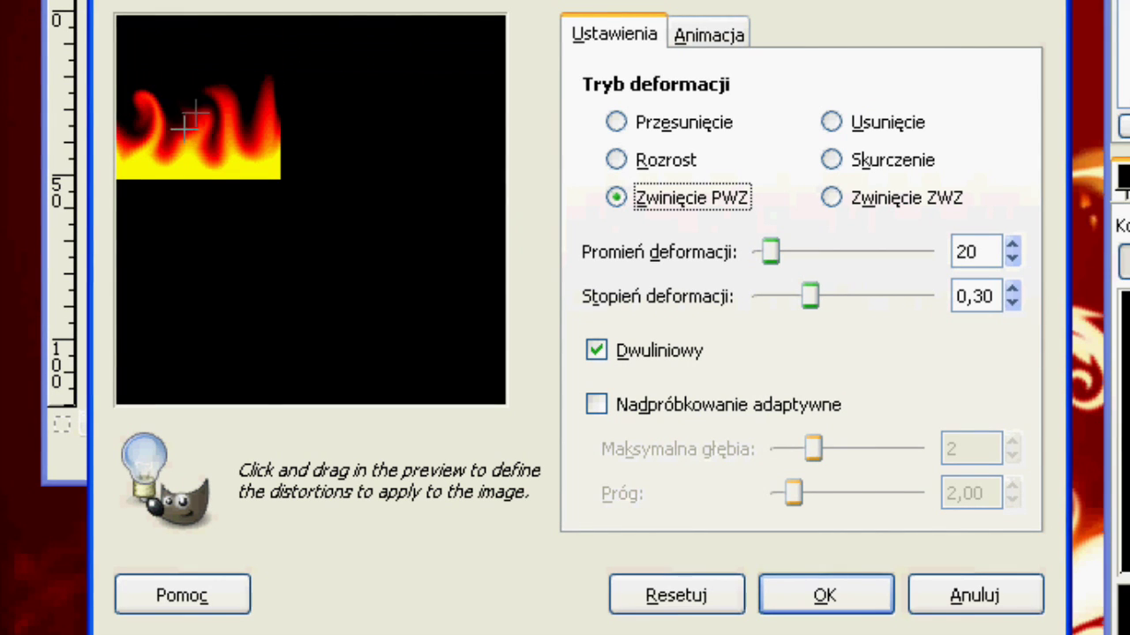
- Swirl and push the flame tips in the preview so they curl and twist
drag(210, 113, 231, 88)
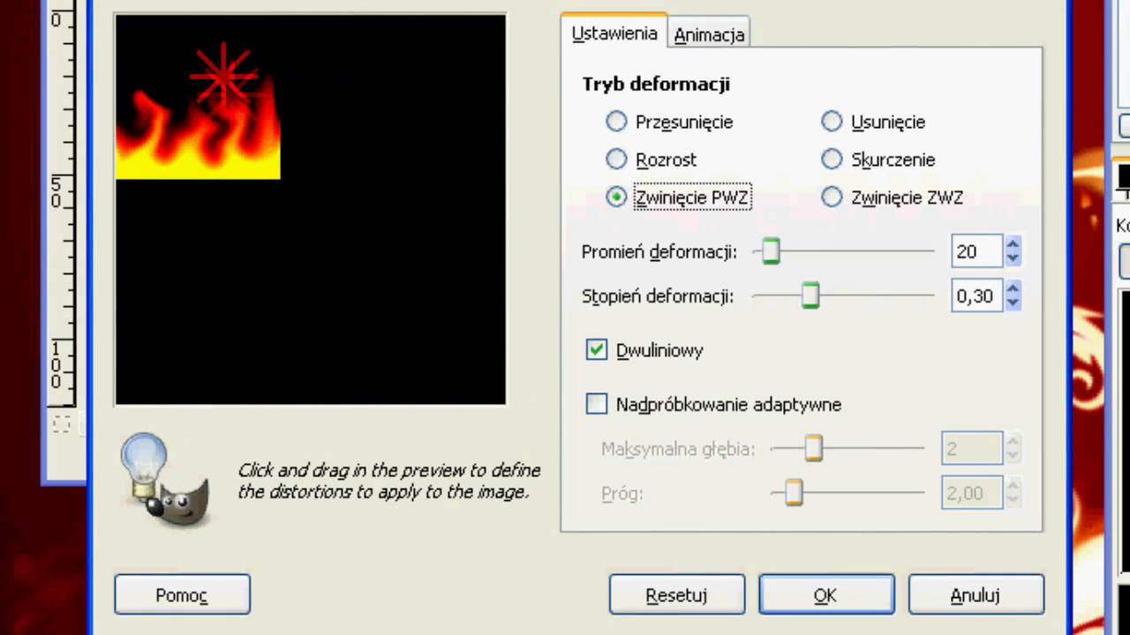
drag(256, 142, 228, 165)
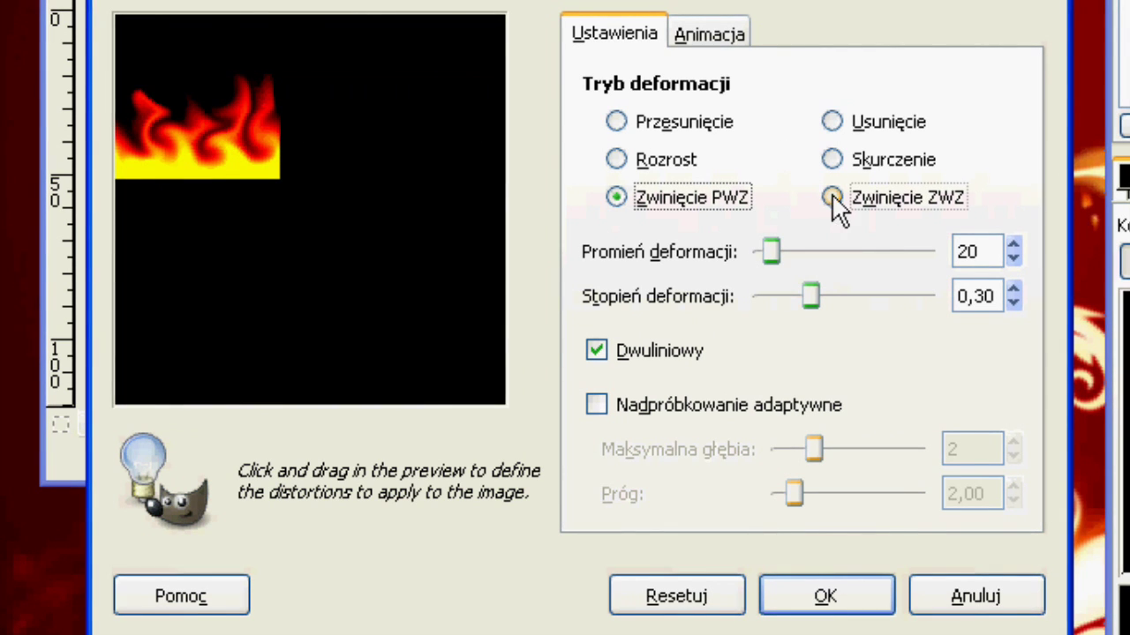
drag(142, 85, 164, 142)
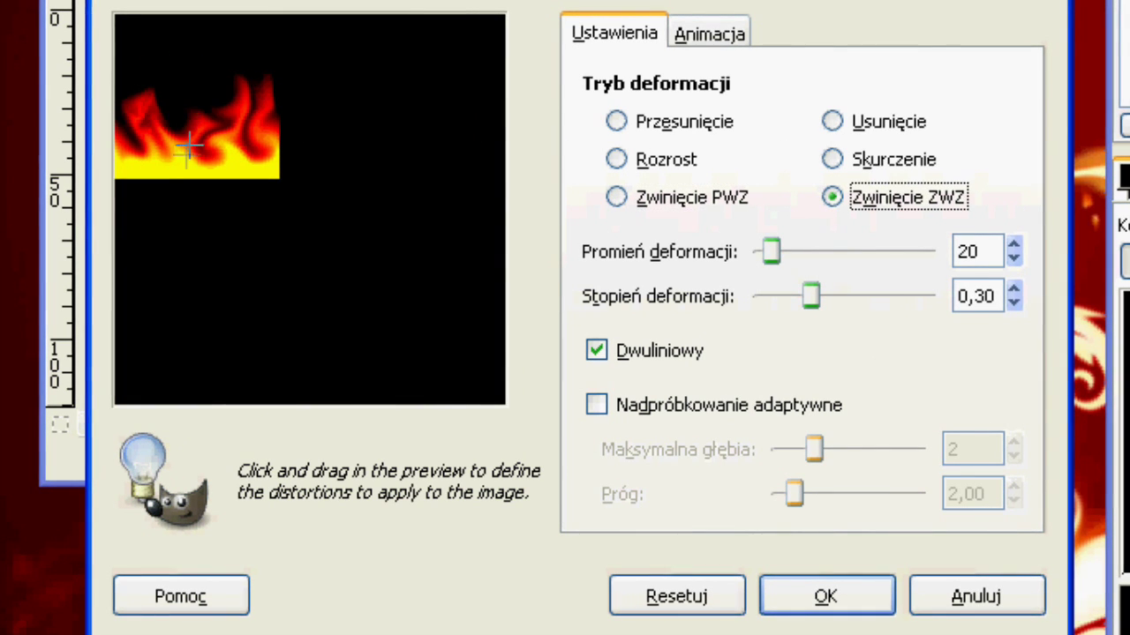
drag(197, 83, 231, 100)
drag(266, 133, 253, 75)
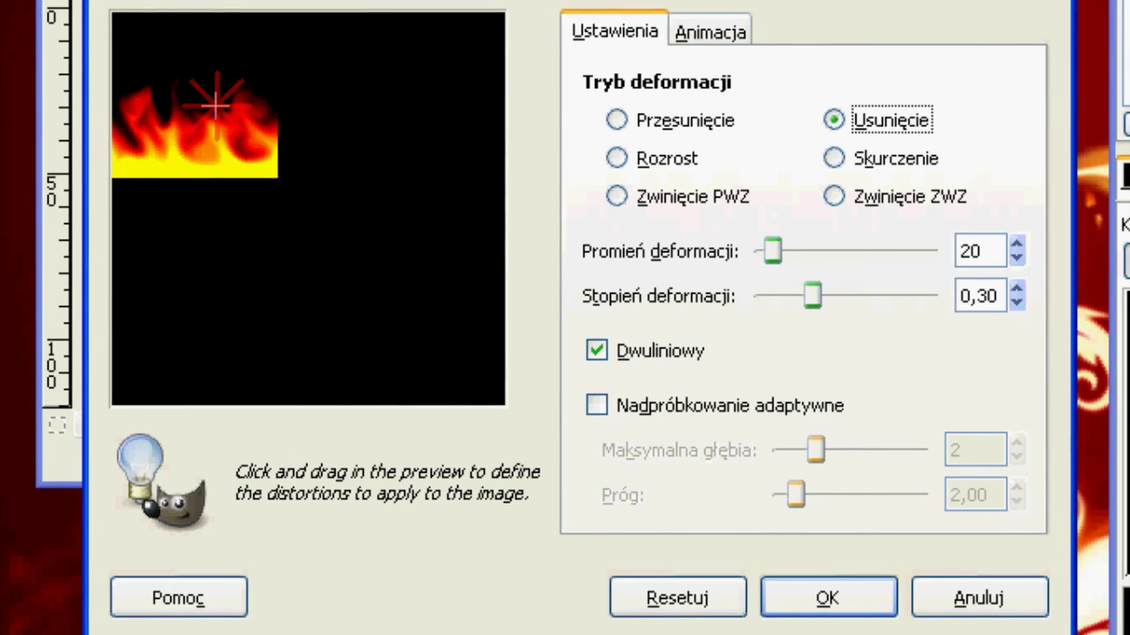
click(618, 196)
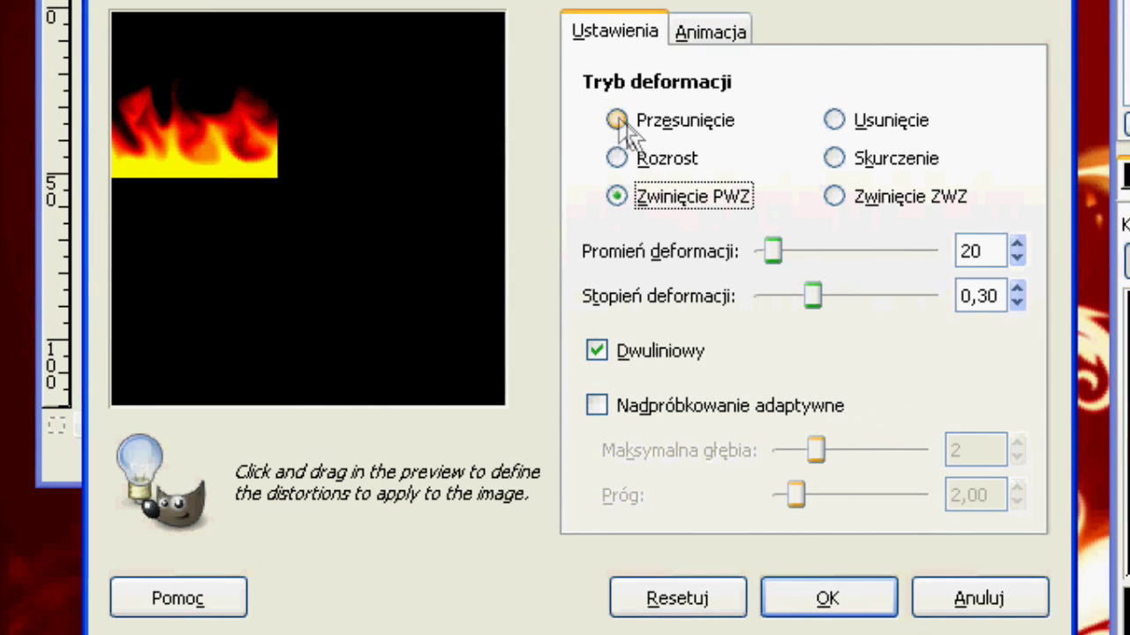
drag(236, 101, 225, 78)
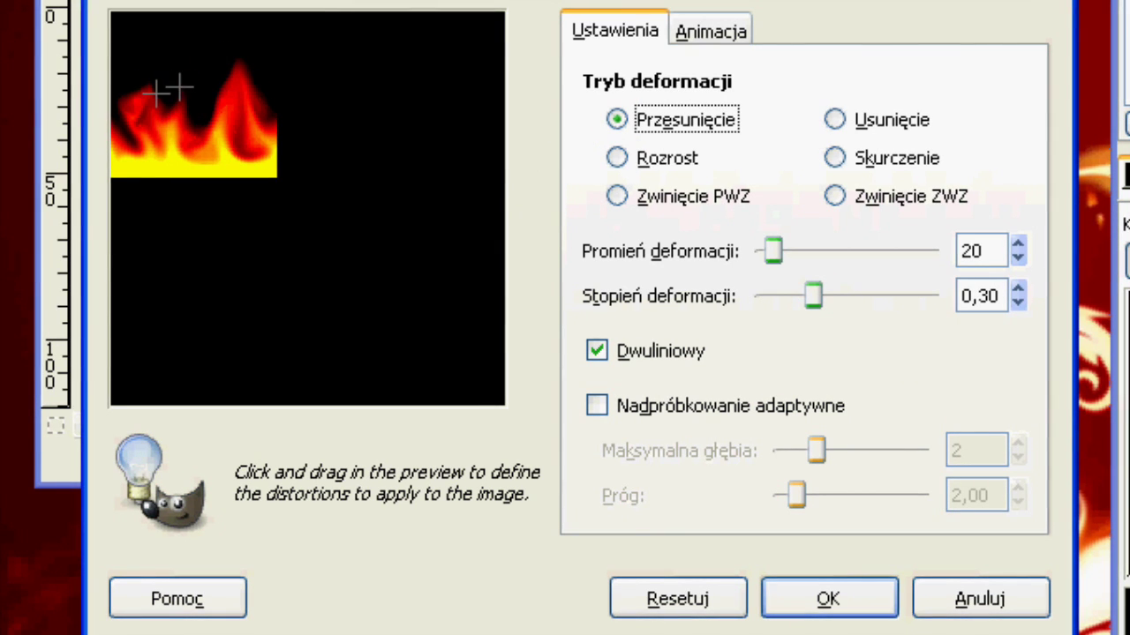
drag(165, 155, 176, 137)
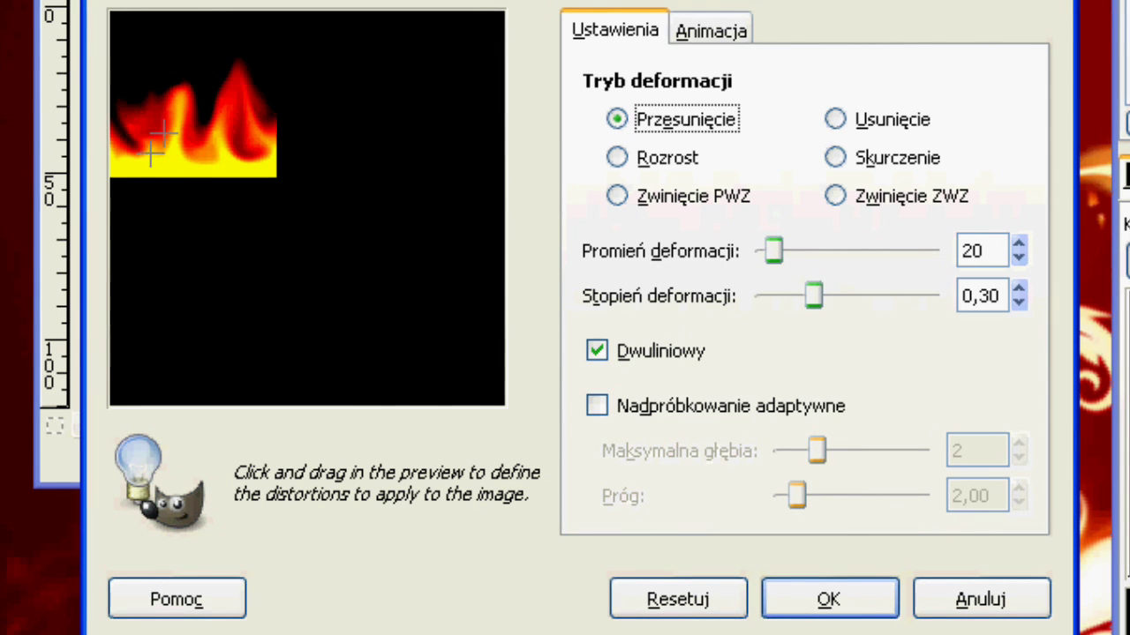
- Adjust the deformation mode and apply the warp to the flame canvas
click(671, 196)
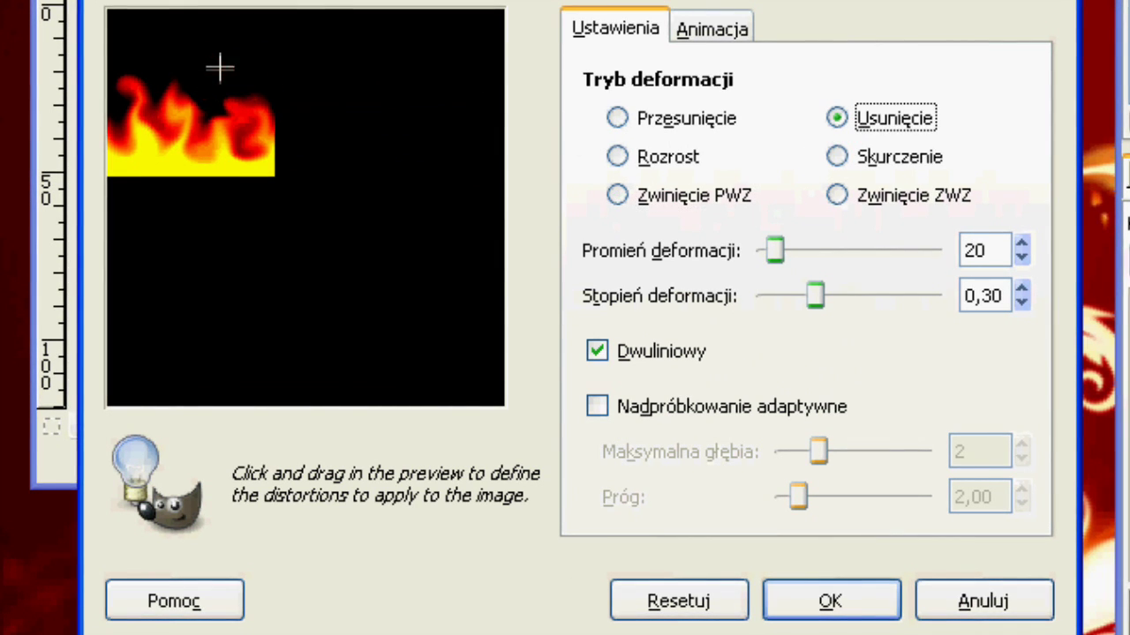
click(618, 194)
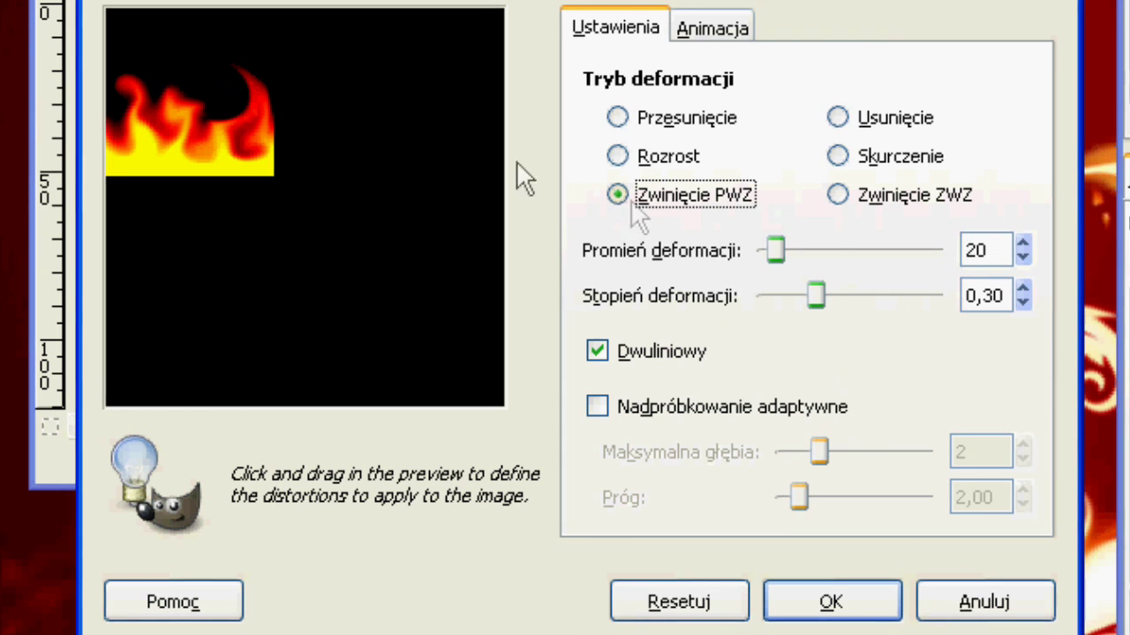
click(619, 117)
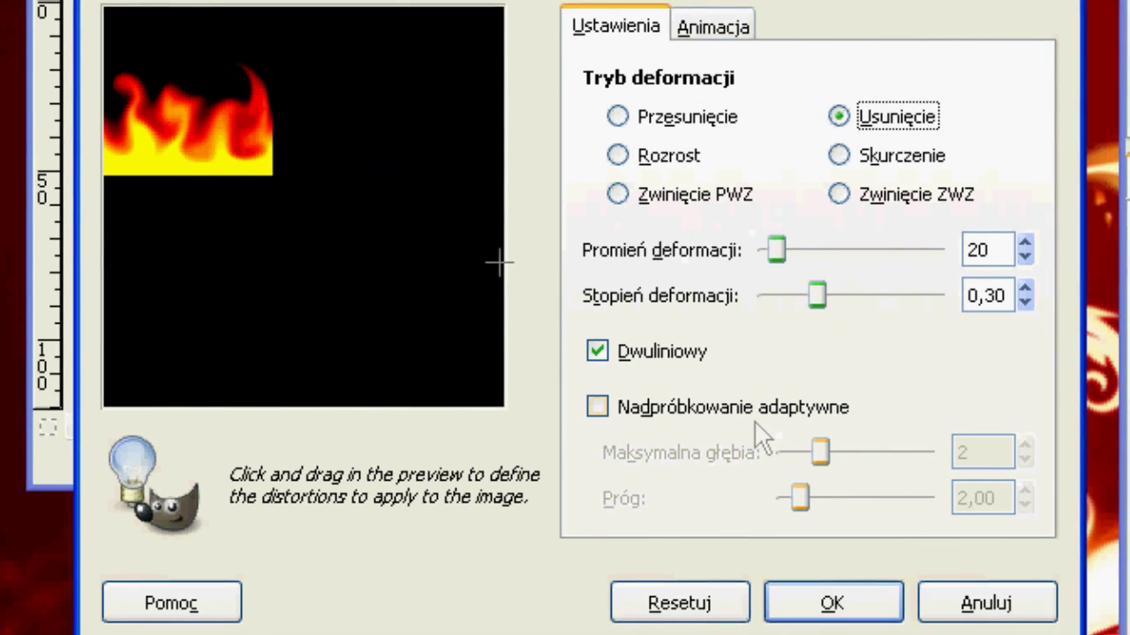
click(861, 607)
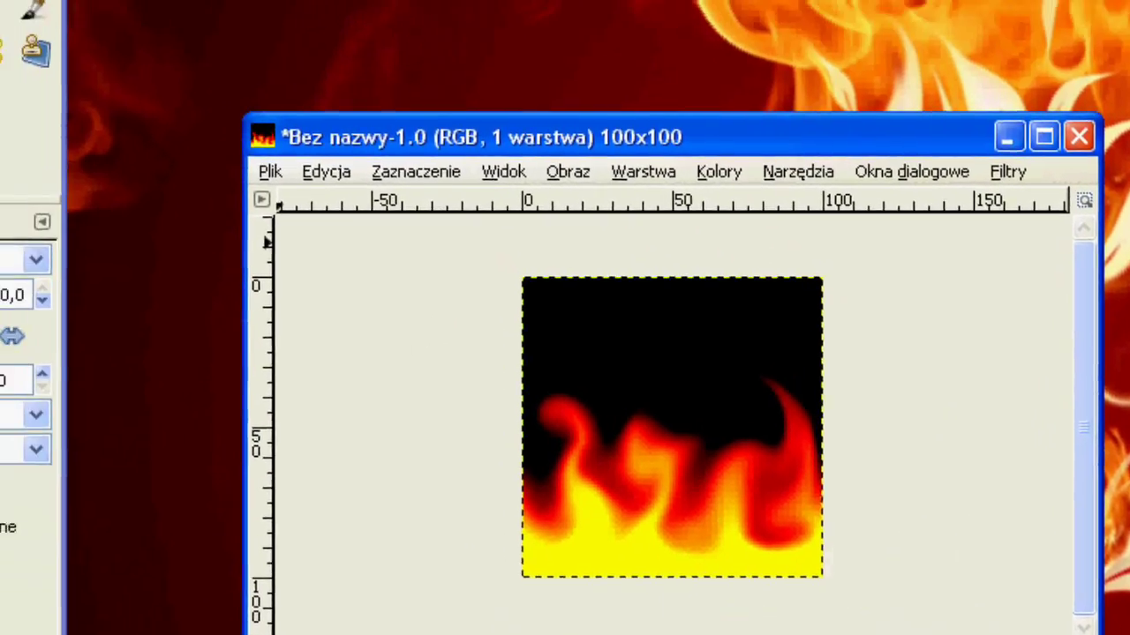
click(58, 33)
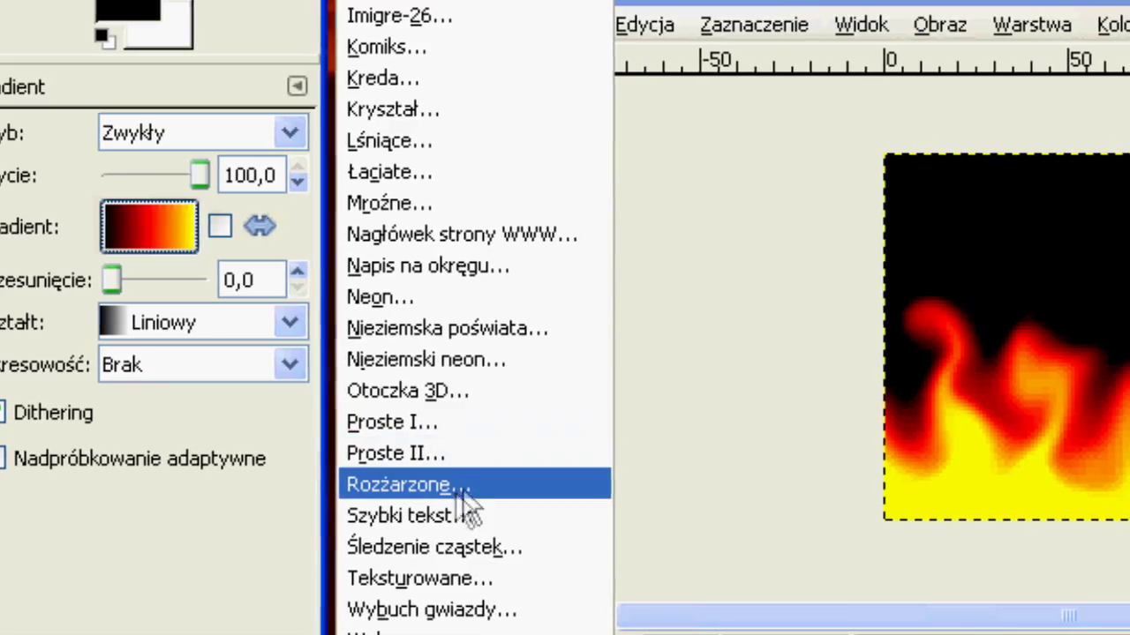
- Start the Glowing Hot logo script with text 'X' at font size 68
click(465, 485)
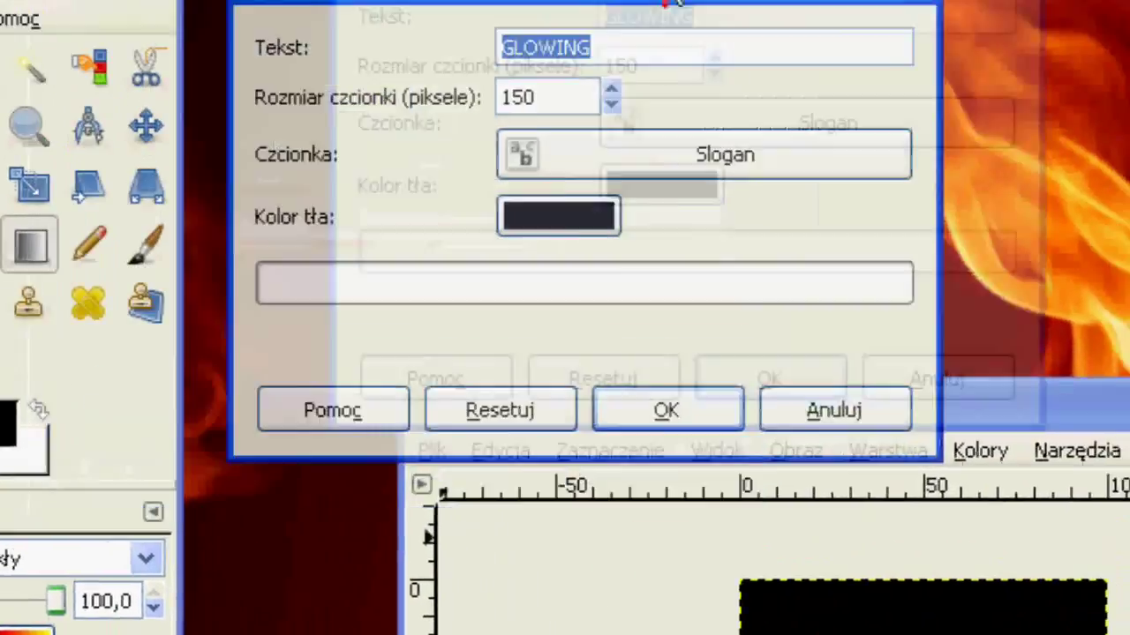
click(785, 47)
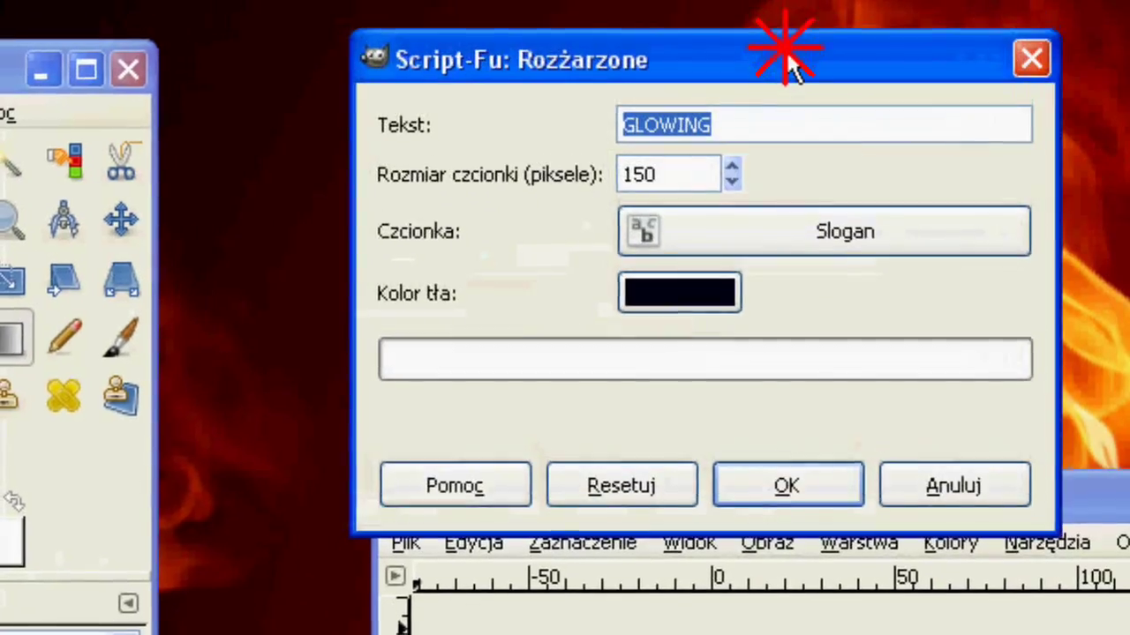
click(479, 118)
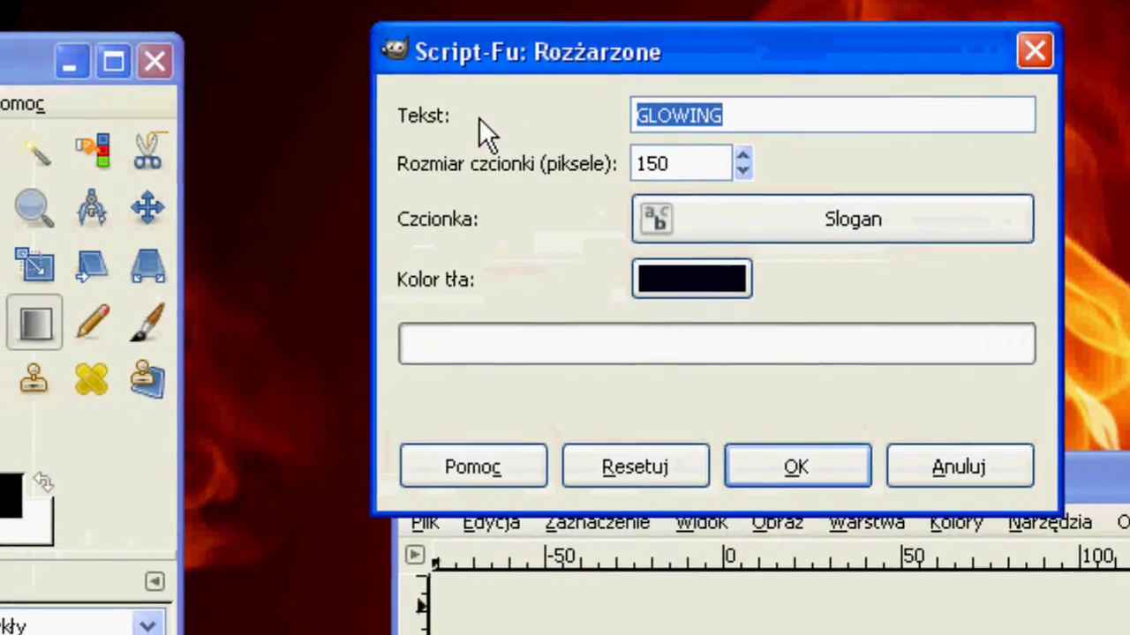
text(X)
click(684, 168)
drag(697, 161, 613, 161)
text(68)
- Set the logo's background colour to pure white
click(745, 252)
click(565, 342)
drag(573, 366, 696, 388)
click(927, 508)
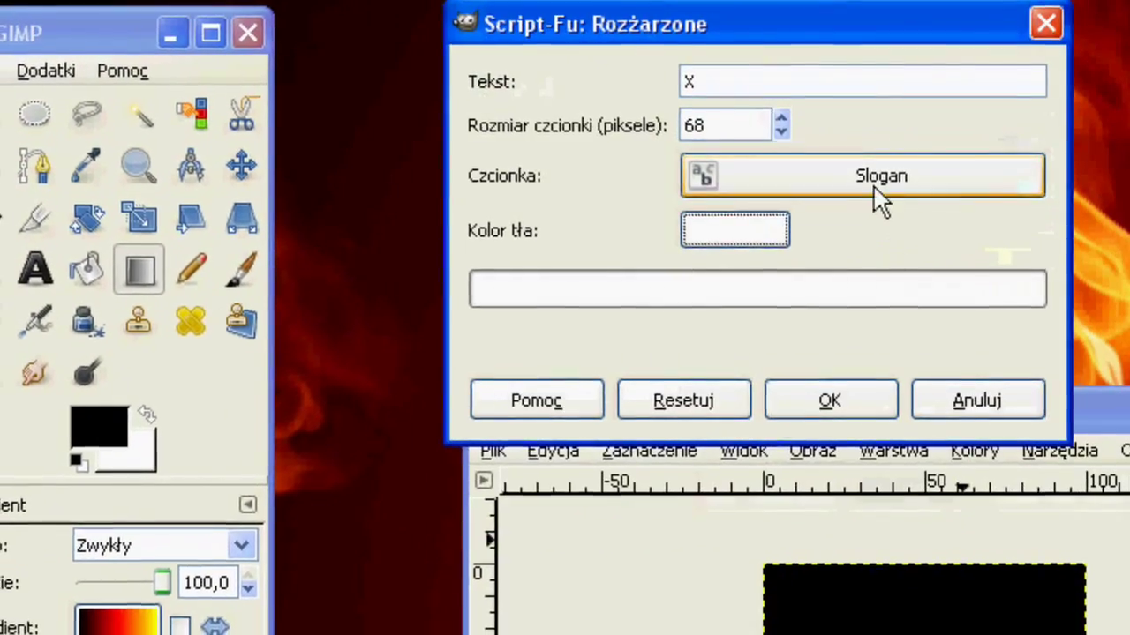
- Choose the SF Aftershock Debris font and generate the glowing X logo
click(878, 197)
click(439, 370)
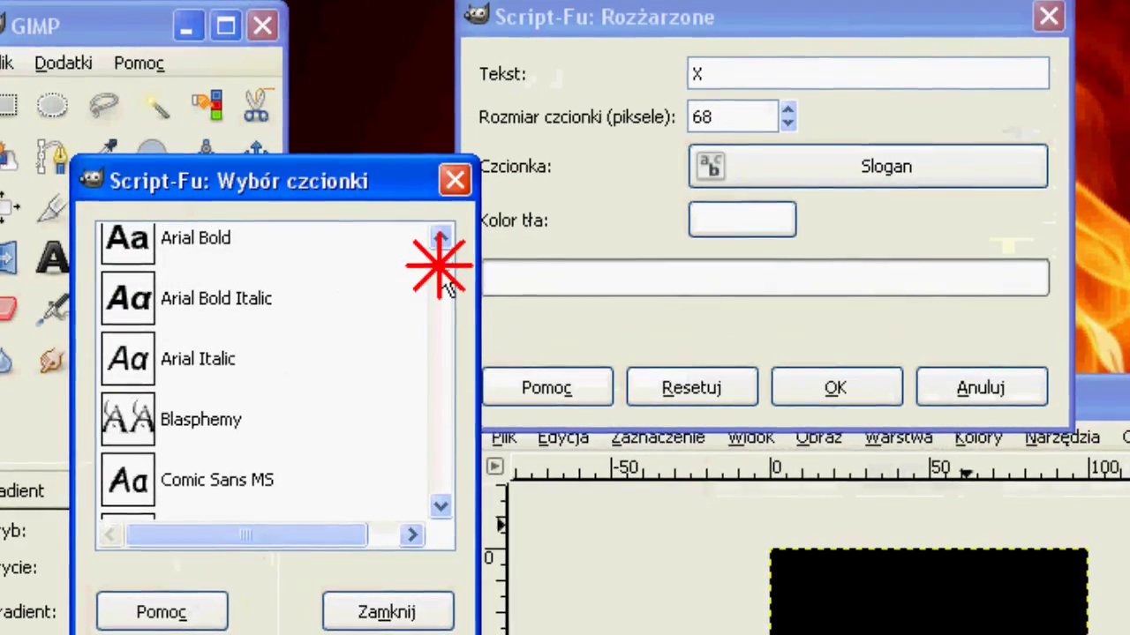
drag(441, 260, 441, 329)
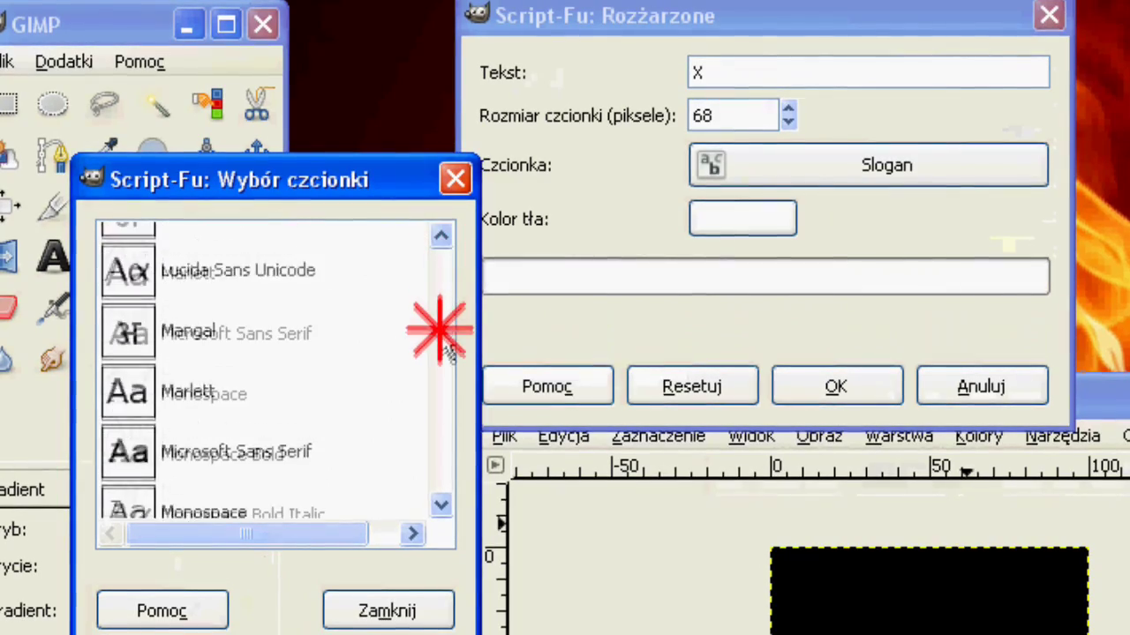
drag(441, 402, 441, 388)
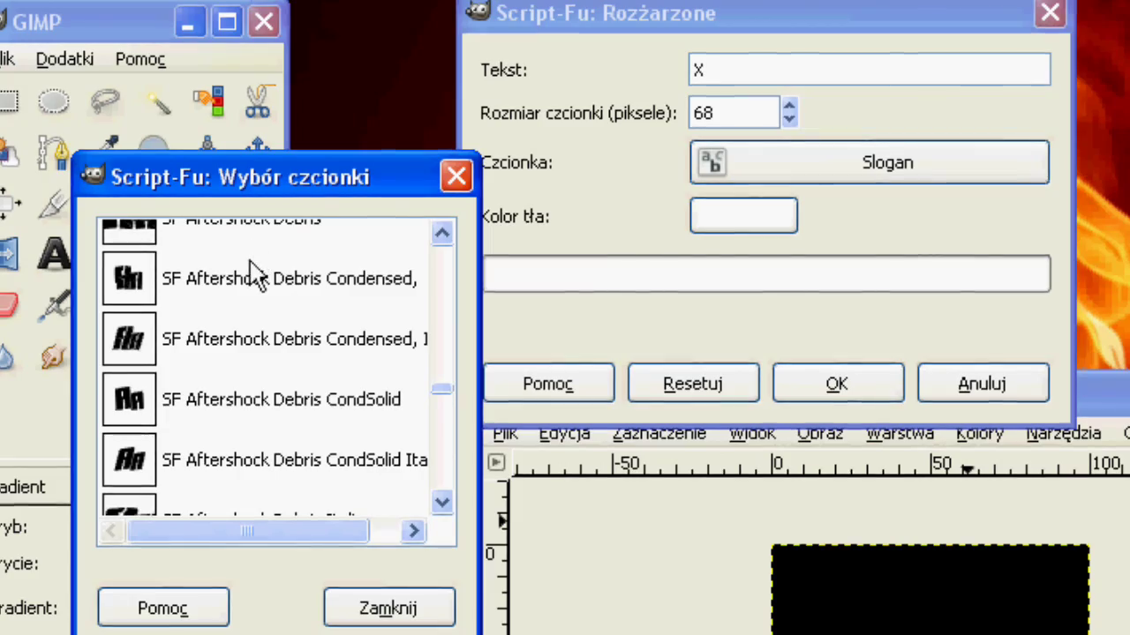
click(830, 383)
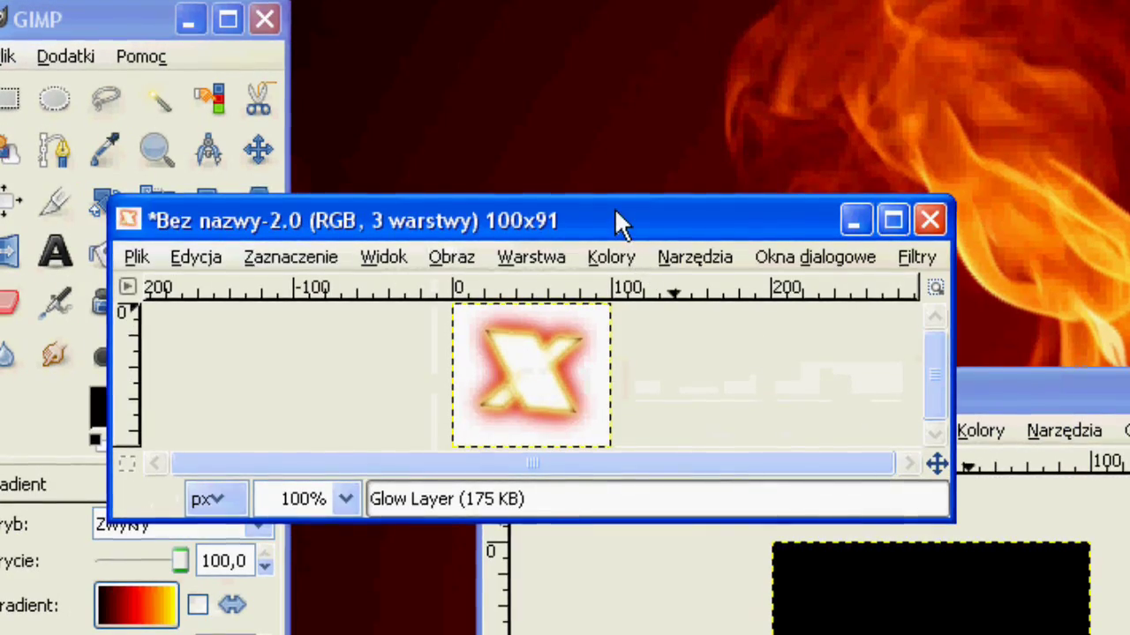
- Delete the logo's white Background layer and copy the visible glowing X
drag(615, 210, 892, 302)
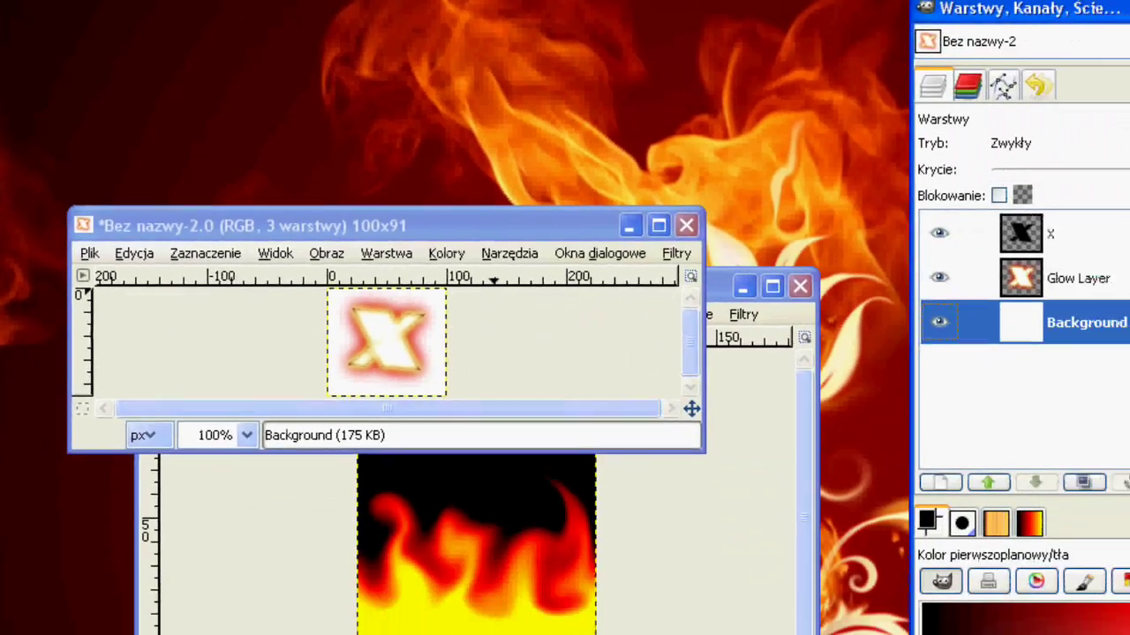
click(1094, 458)
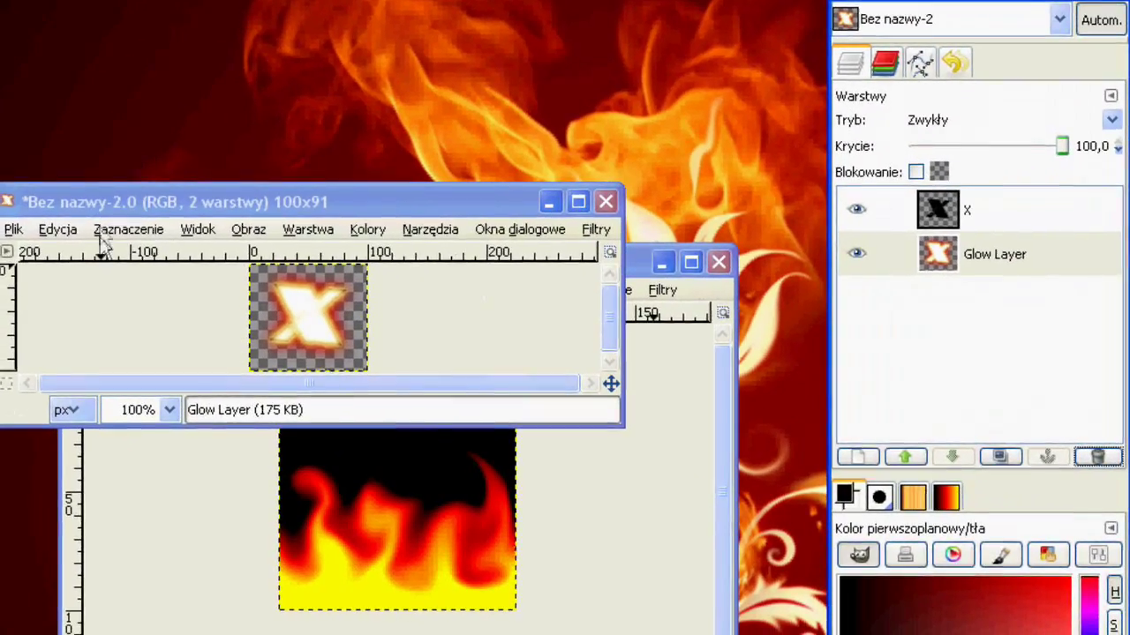
click(102, 233)
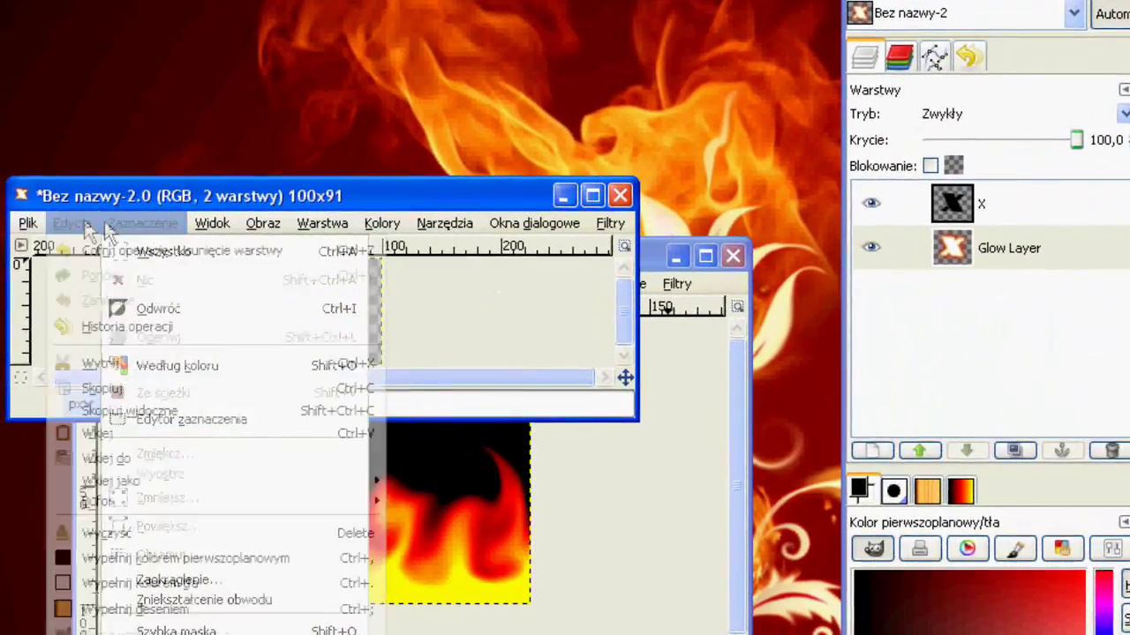
click(114, 404)
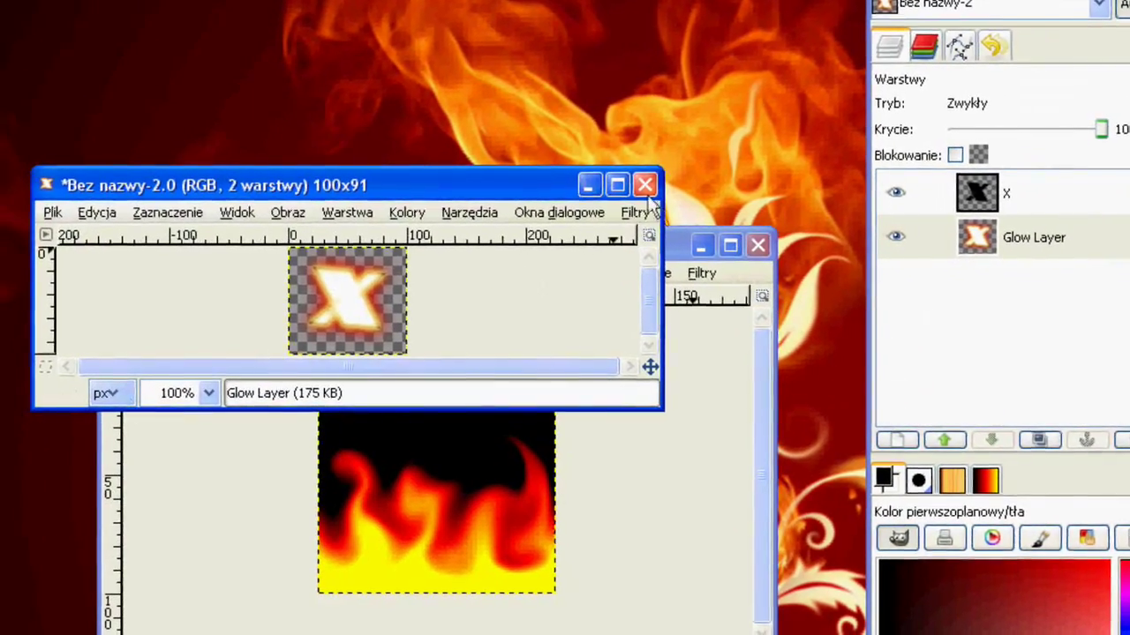
- Close the logo image without saving, returning to the flame image
click(645, 186)
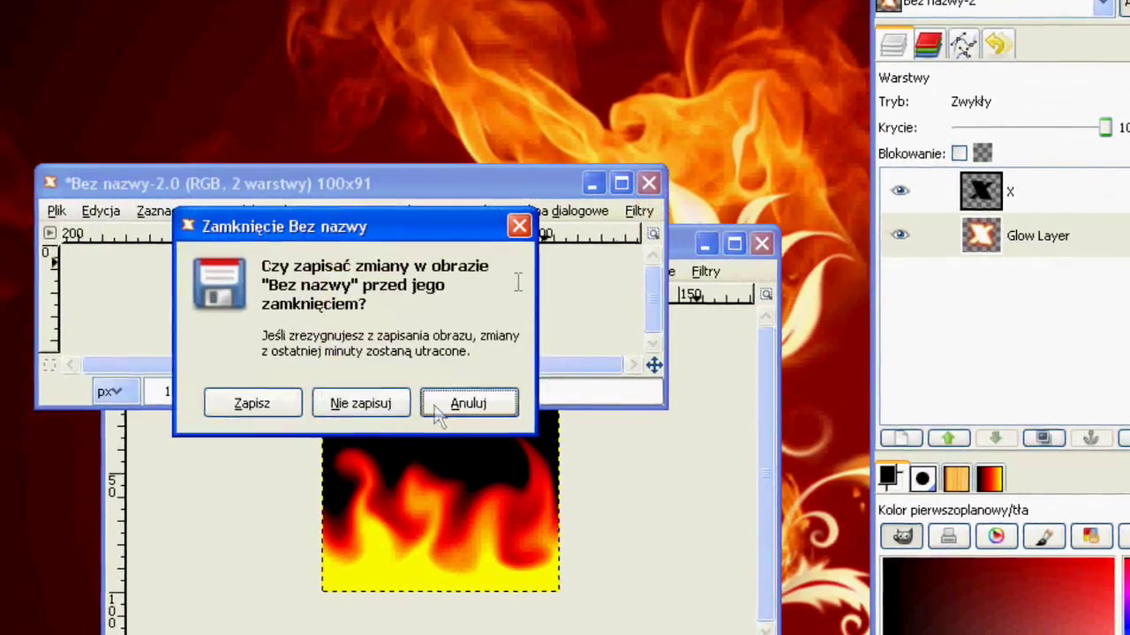
click(379, 406)
click(181, 267)
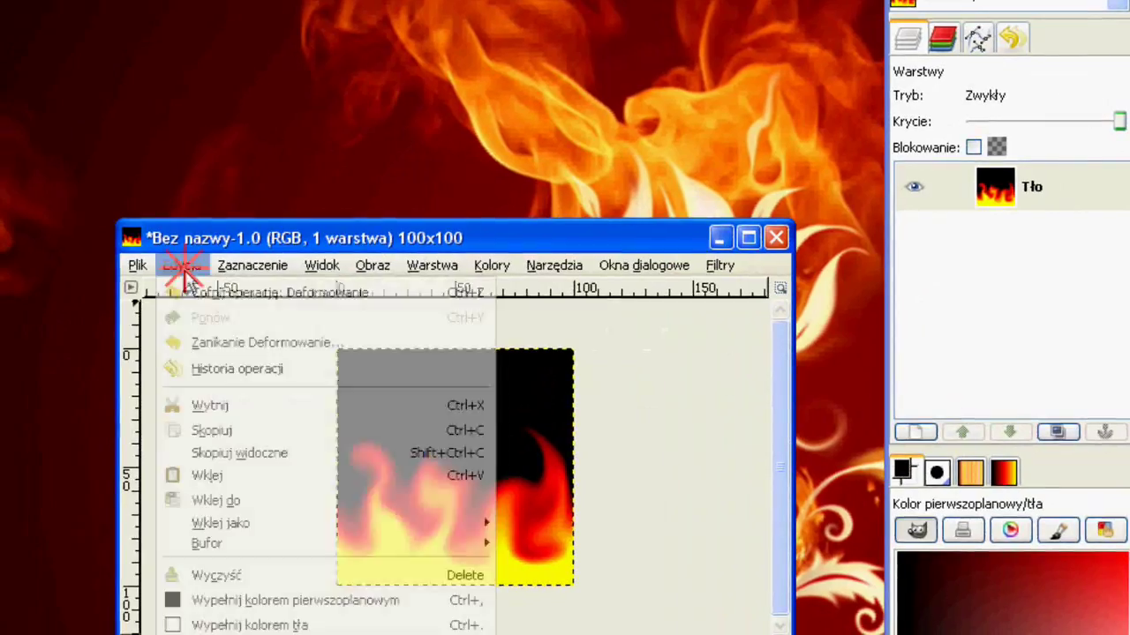
click(939, 430)
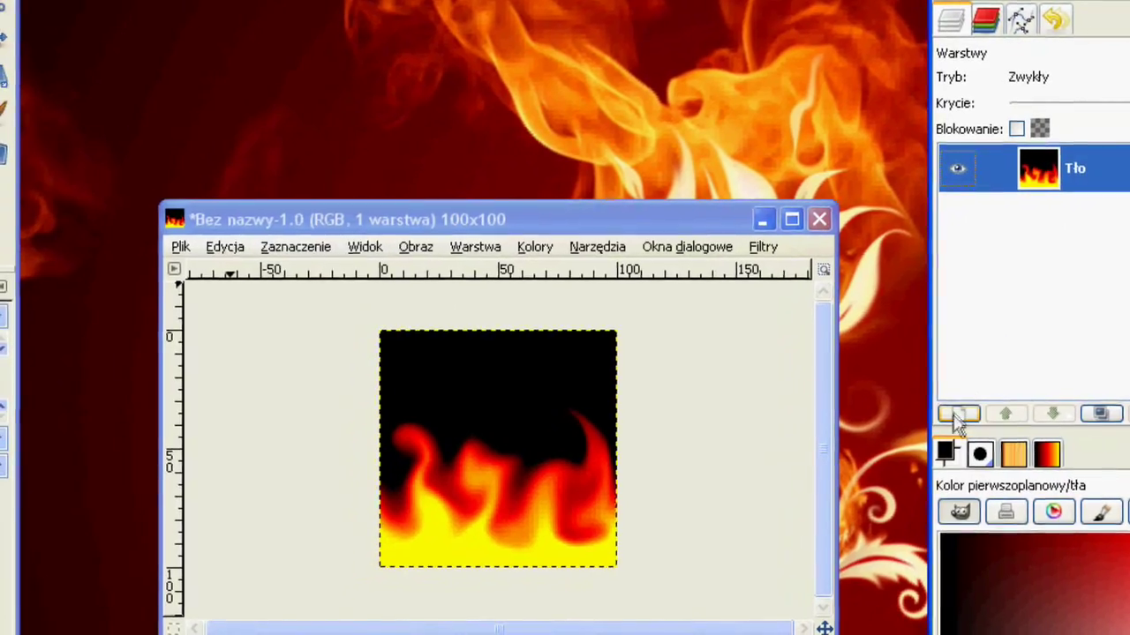
- Add a transparent 100×100 layer and paste the glowing X, nudged slightly down
click(958, 414)
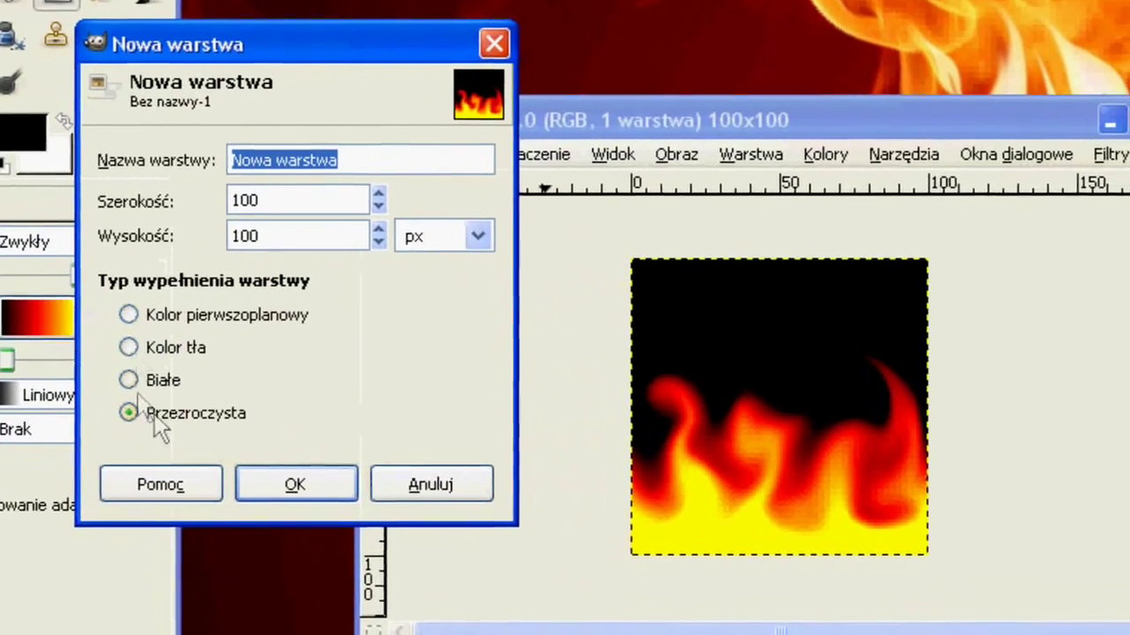
click(319, 486)
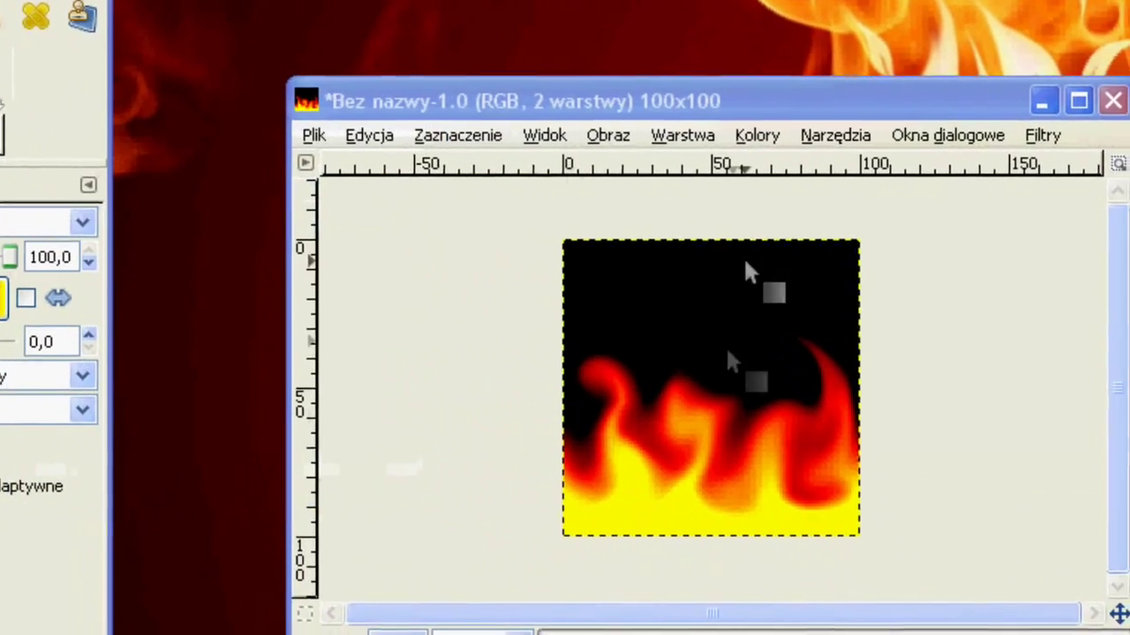
click(437, 135)
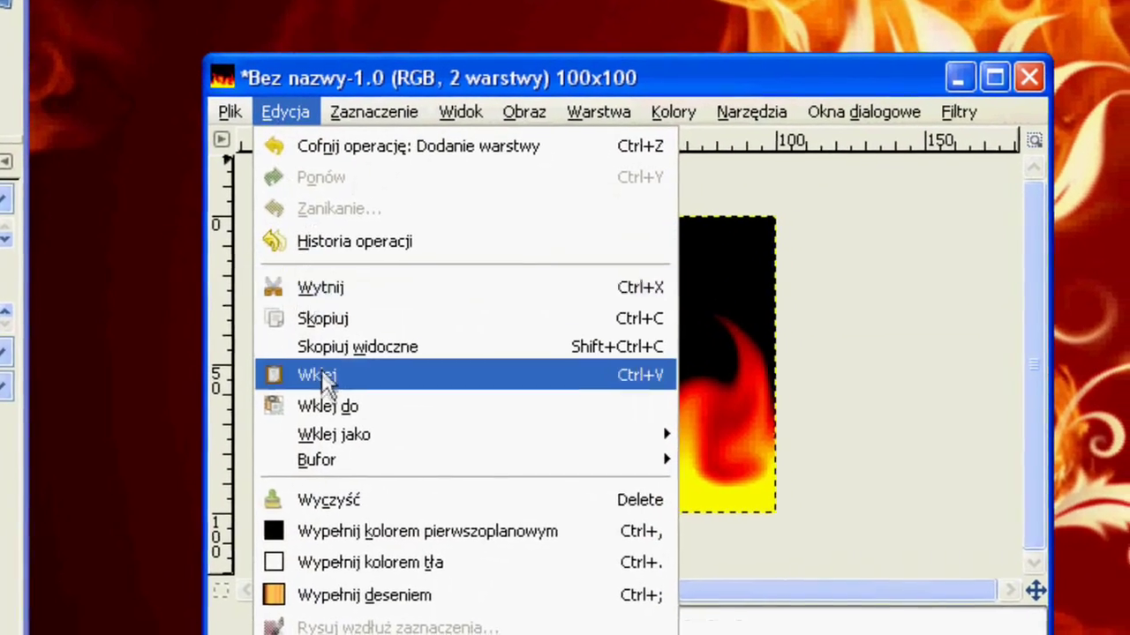
click(340, 384)
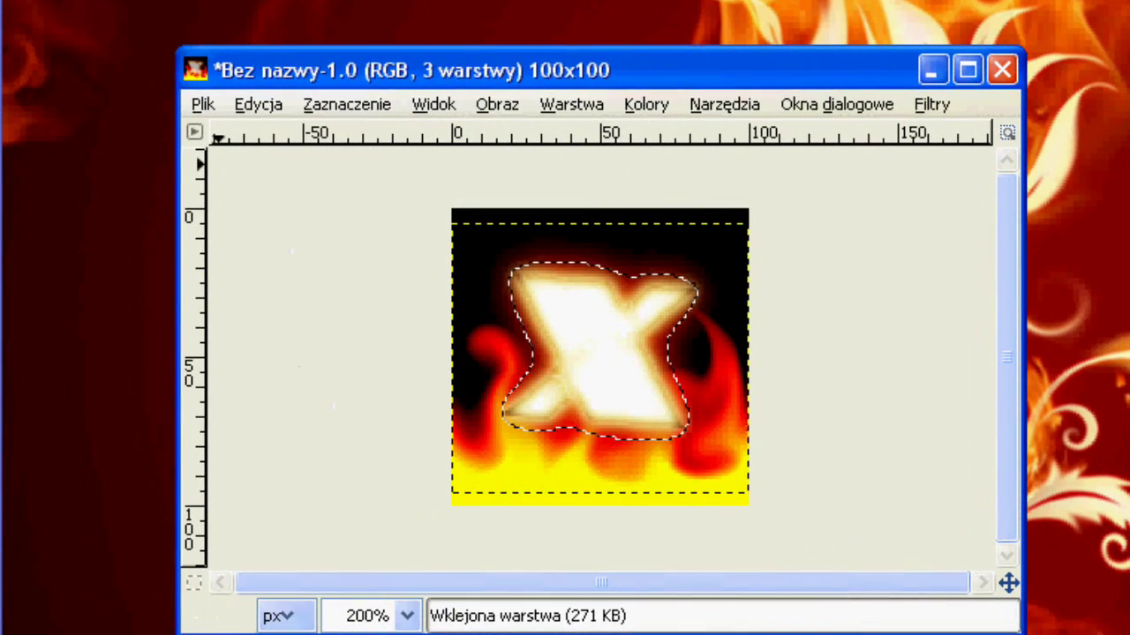
drag(622, 333, 621, 345)
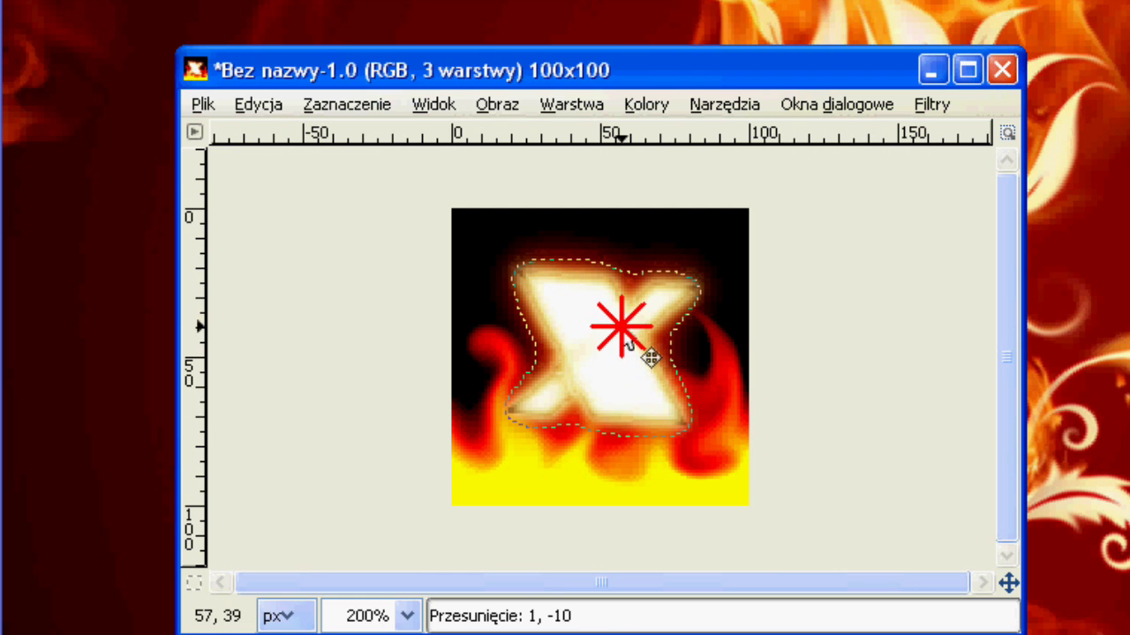
- Select all and anchor the pasted X onto the new layer
click(325, 110)
click(343, 141)
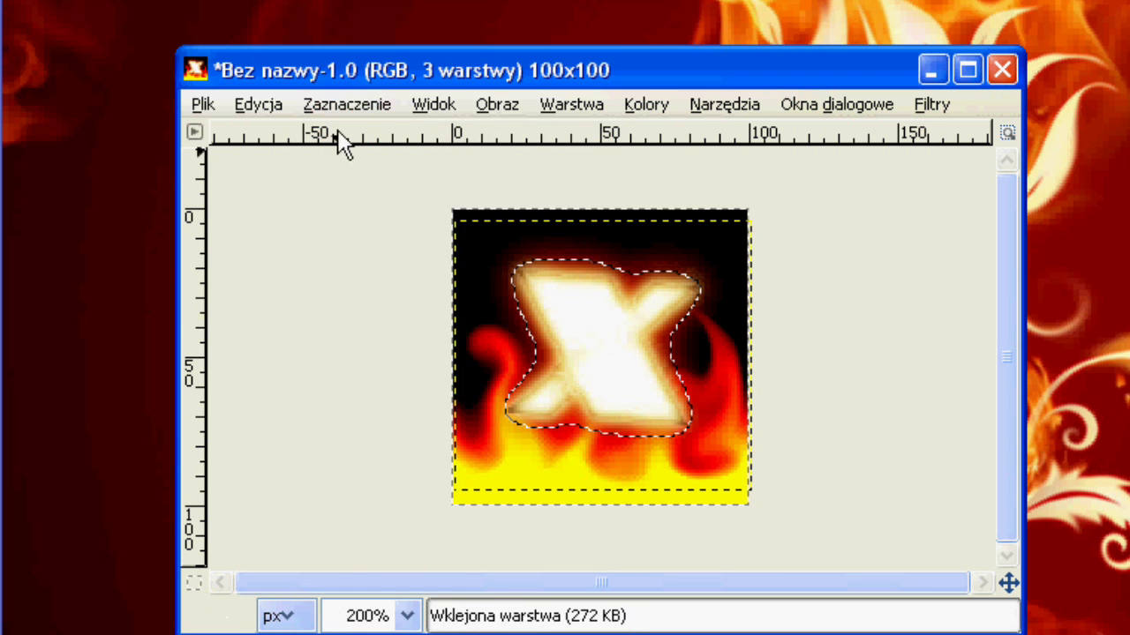
click(709, 468)
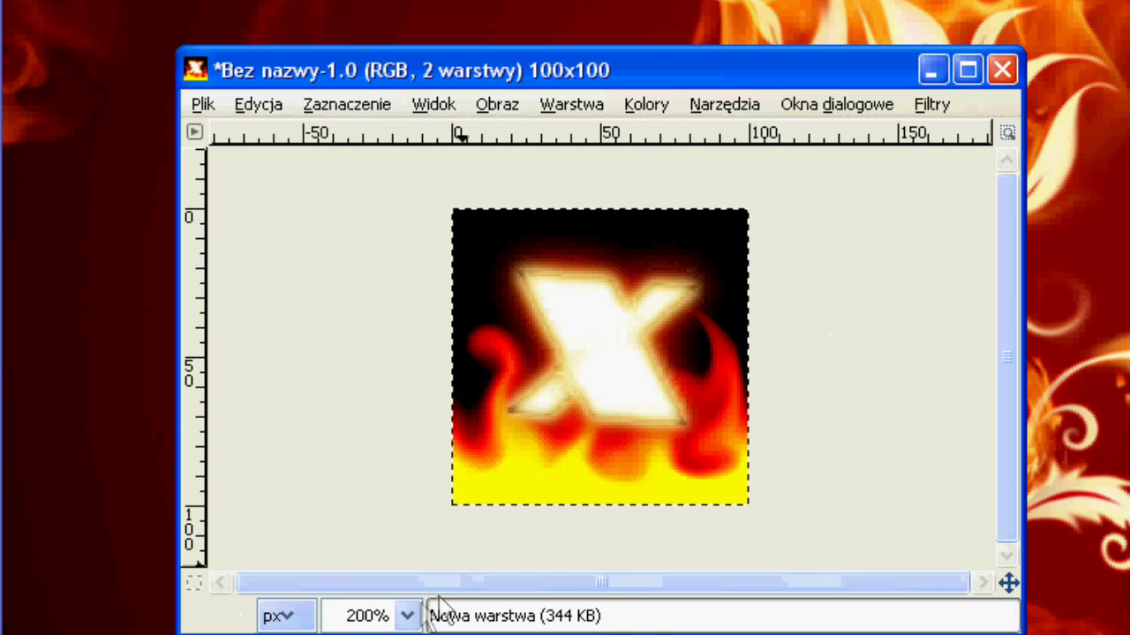